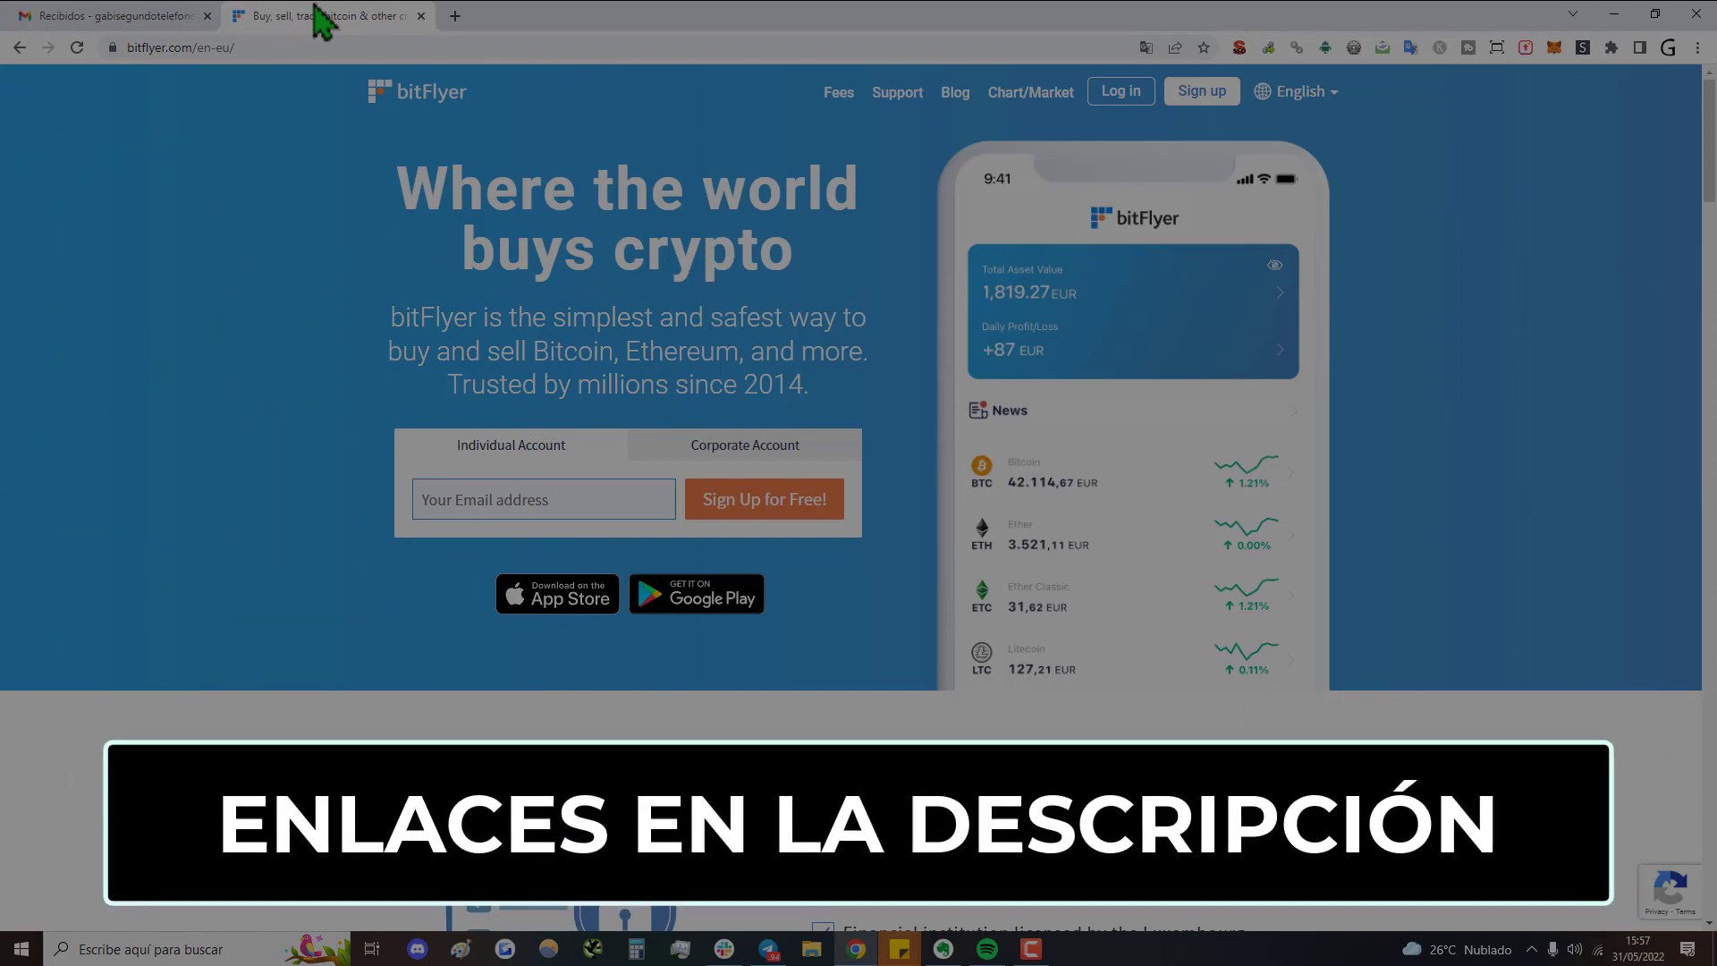
Go from the bitFlyer Europe homepage to the Sign up page for an individual account
mouse_move(1306, 98)
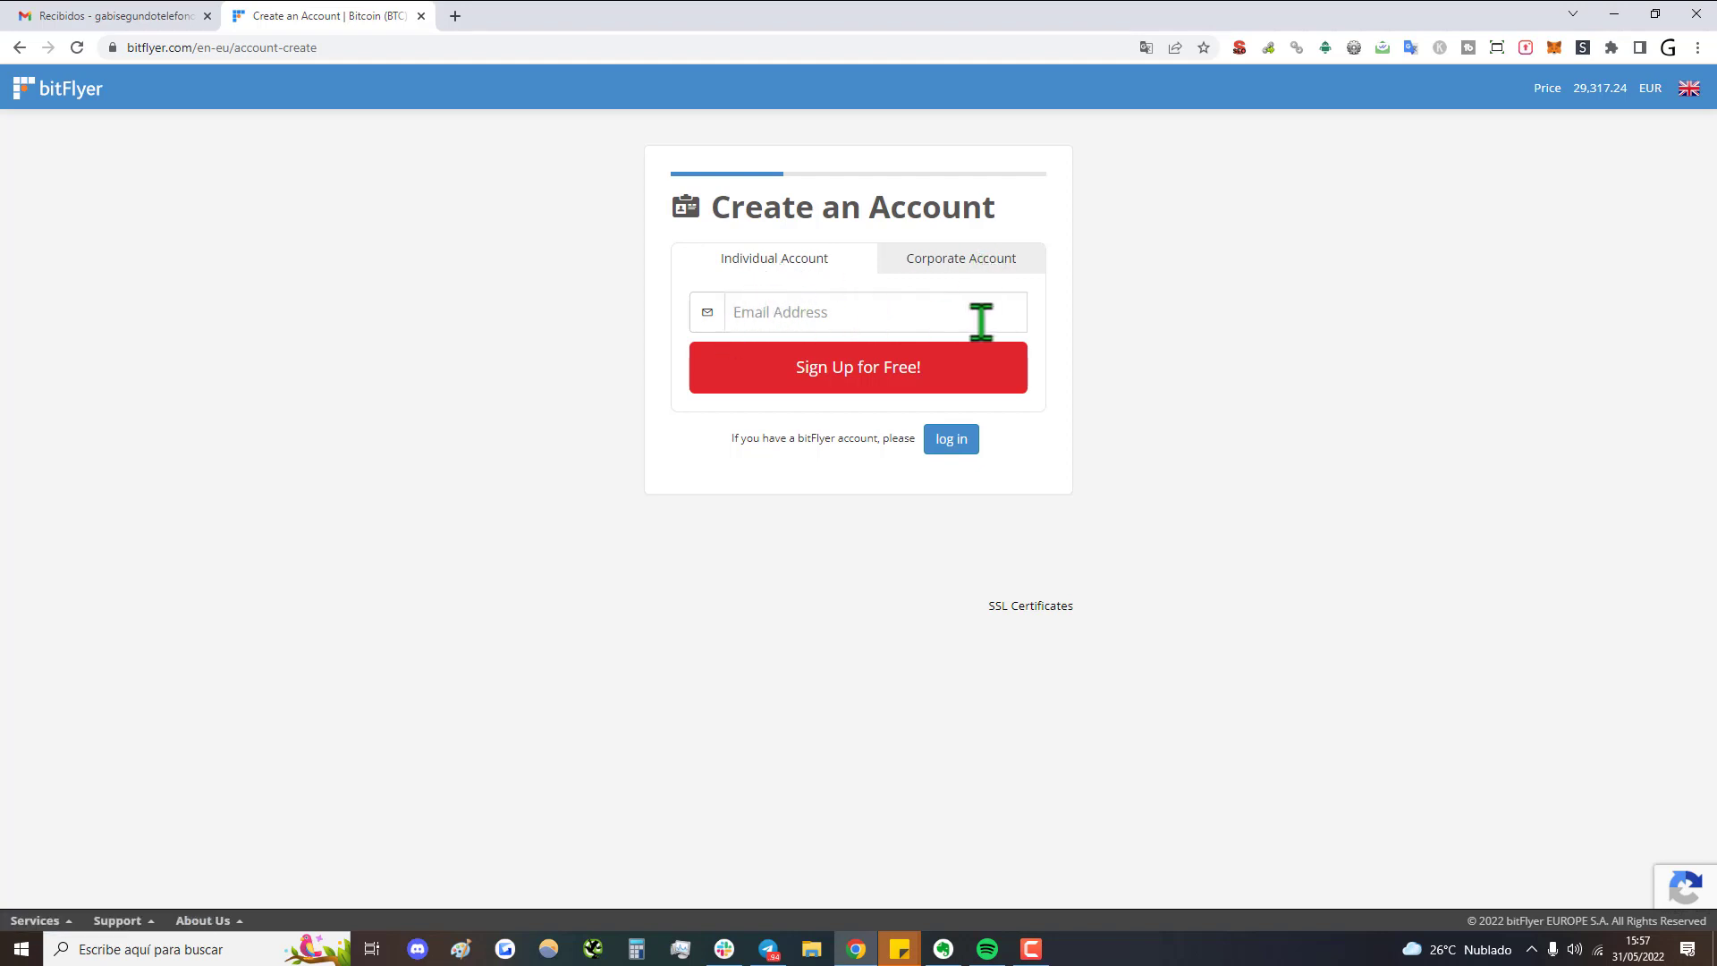
Enter the Gmail address in the Email Address field and submit it with Sign Up for Free!
click(778, 321)
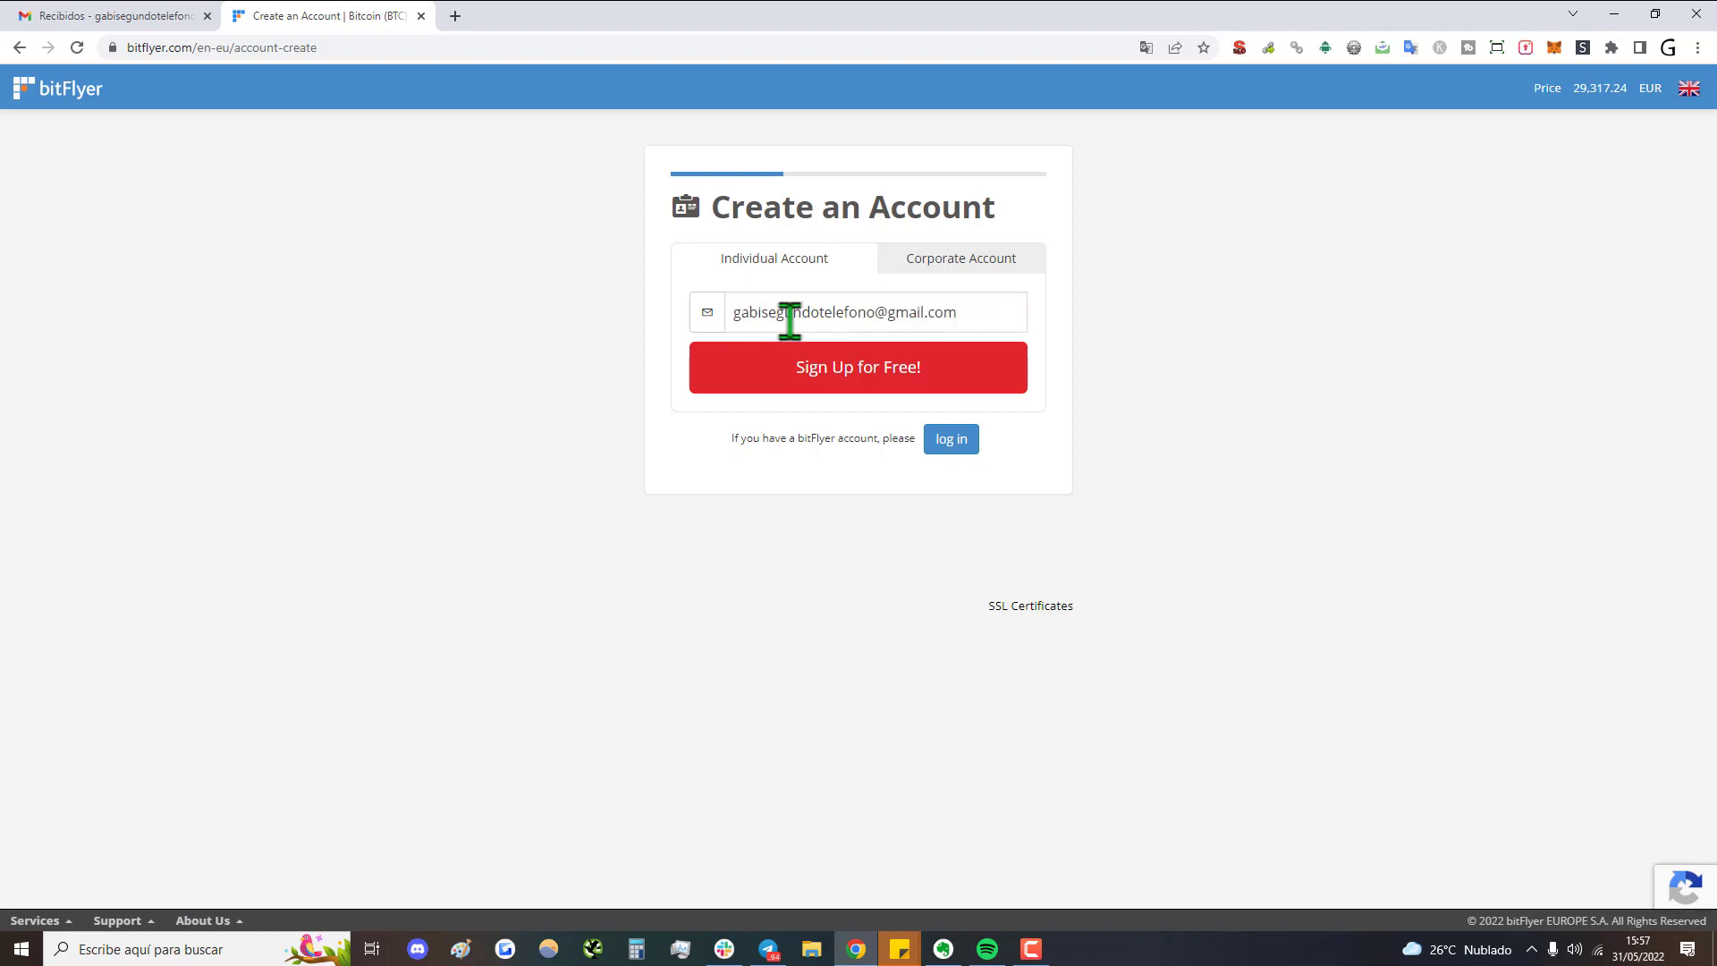
click(816, 371)
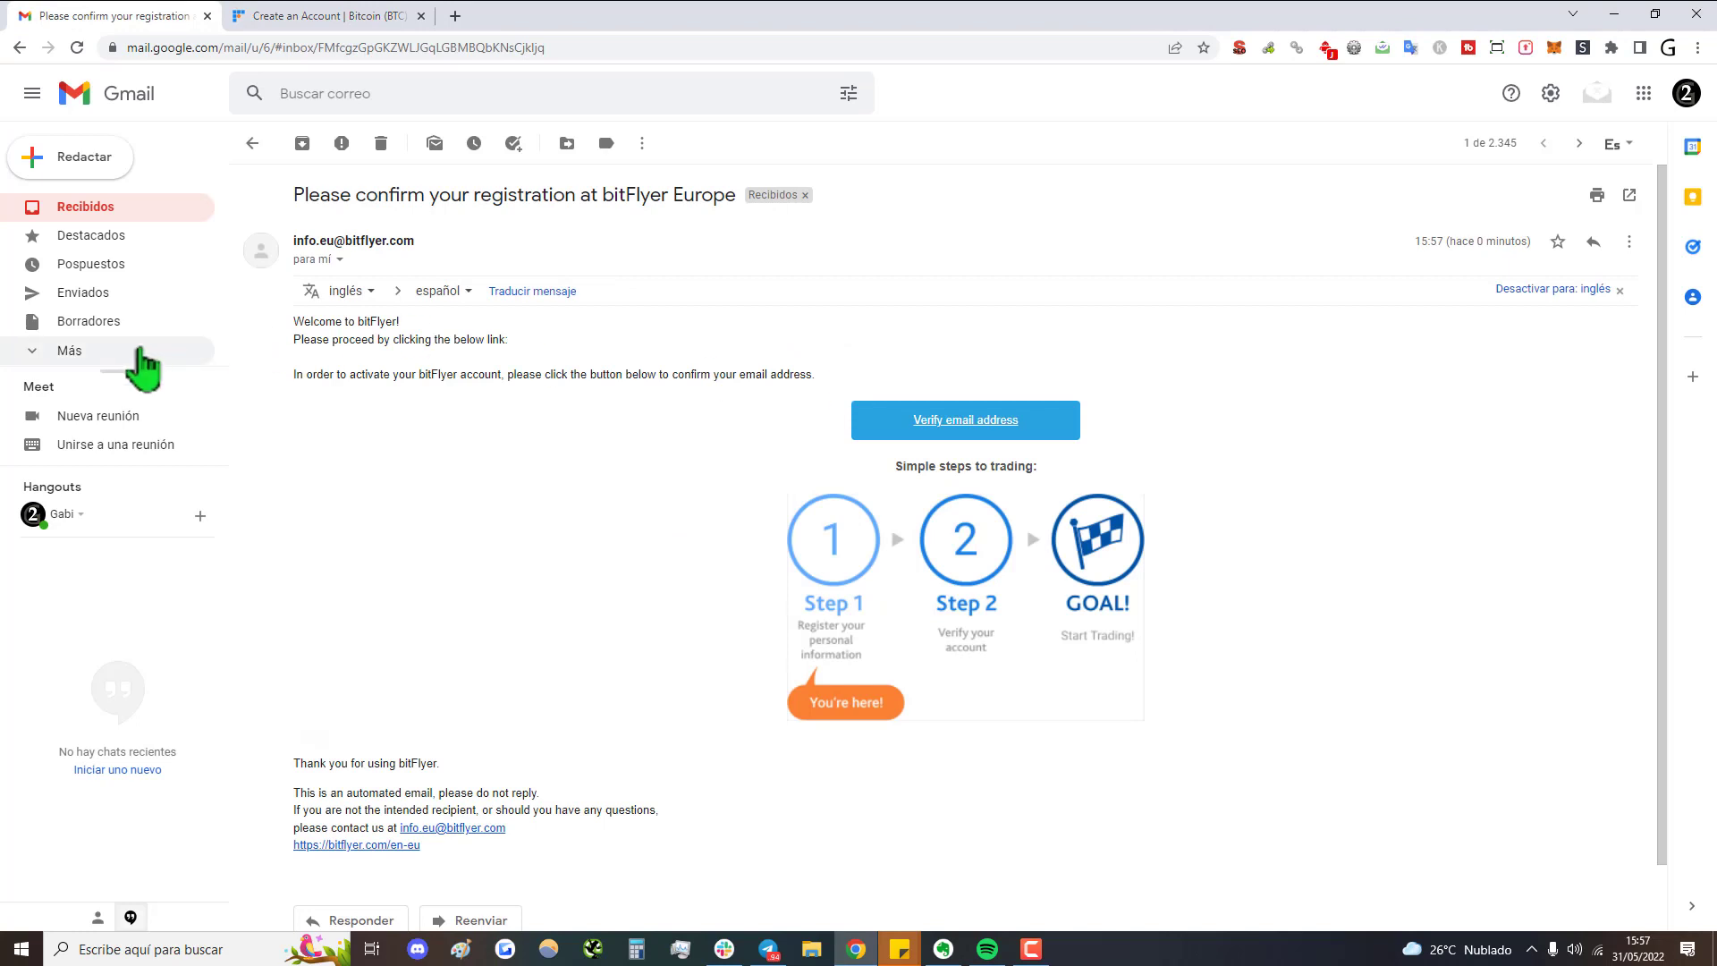
Open bitFlyer's confirmation email, verify the address, and close the old Create an Account tab
click(141, 351)
scroll(134, 309, down, 3)
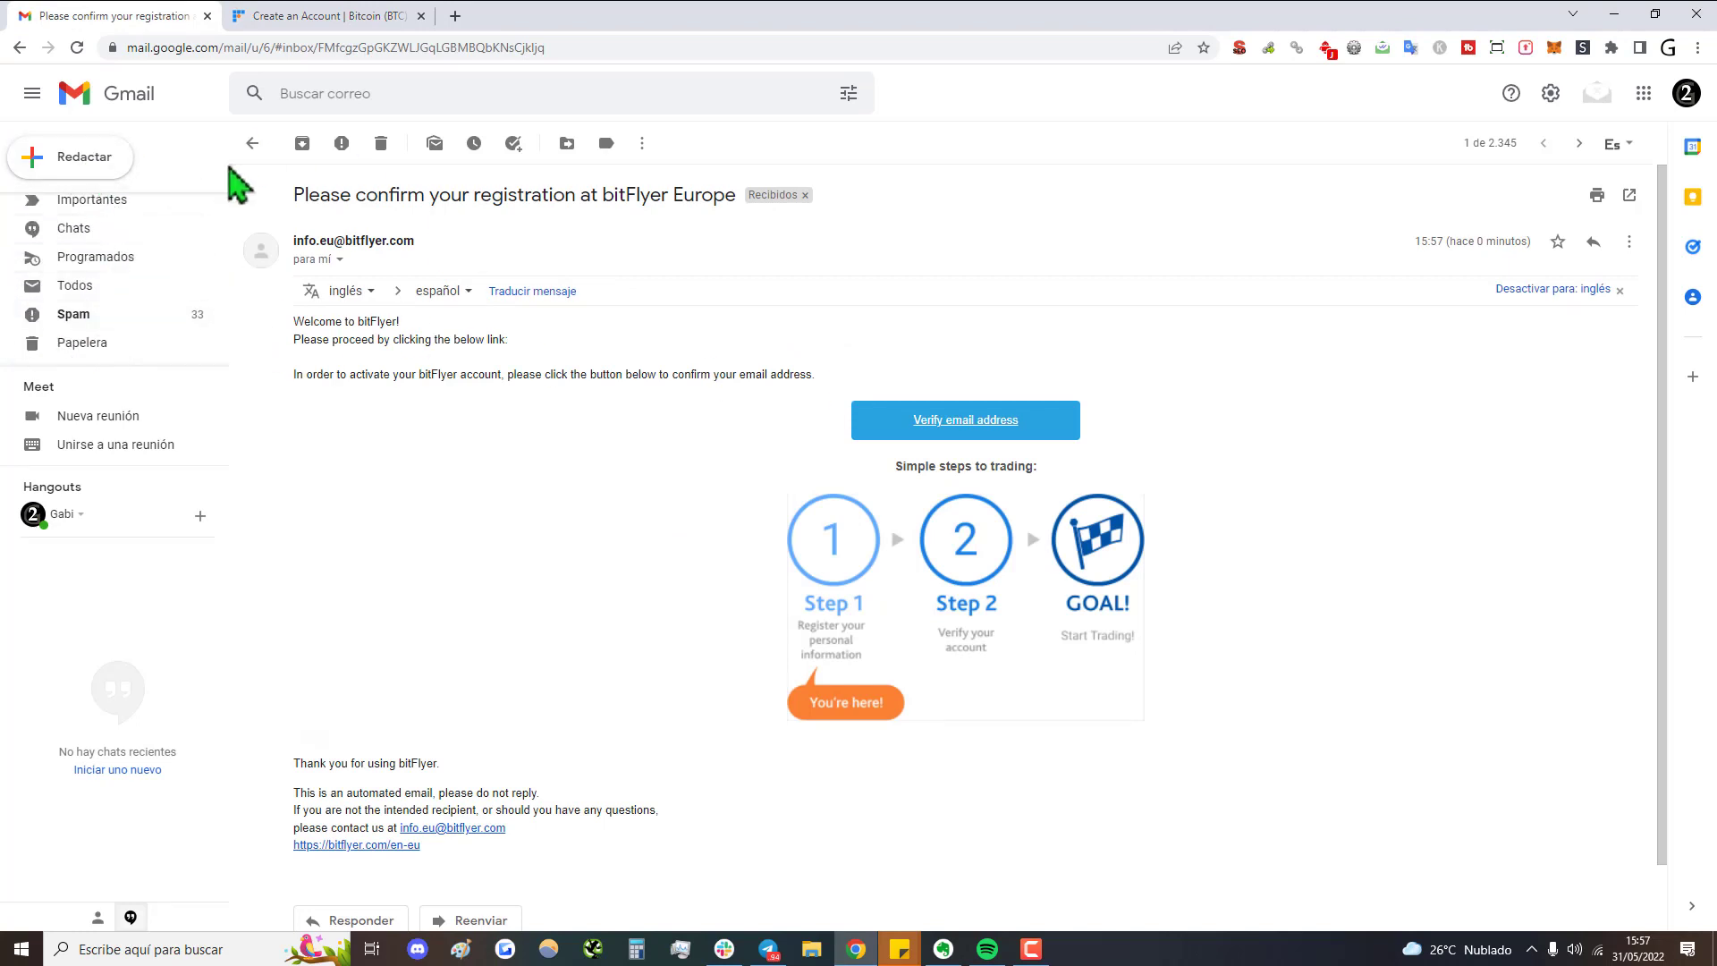
click(969, 439)
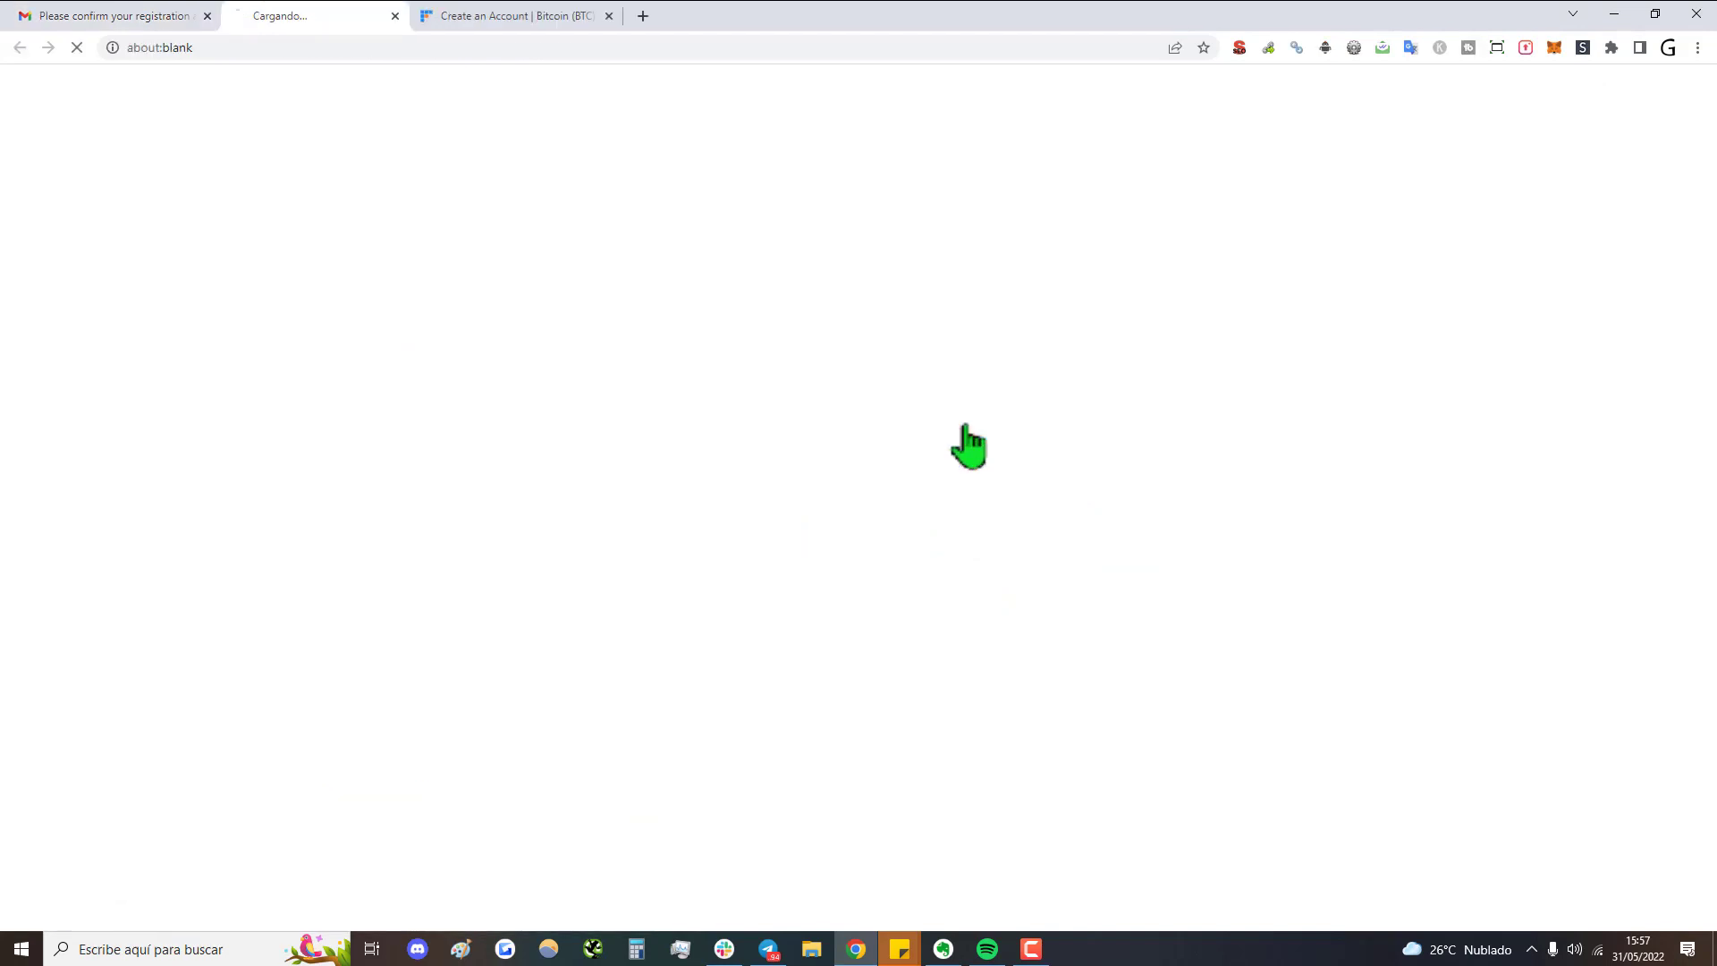
click(521, 16)
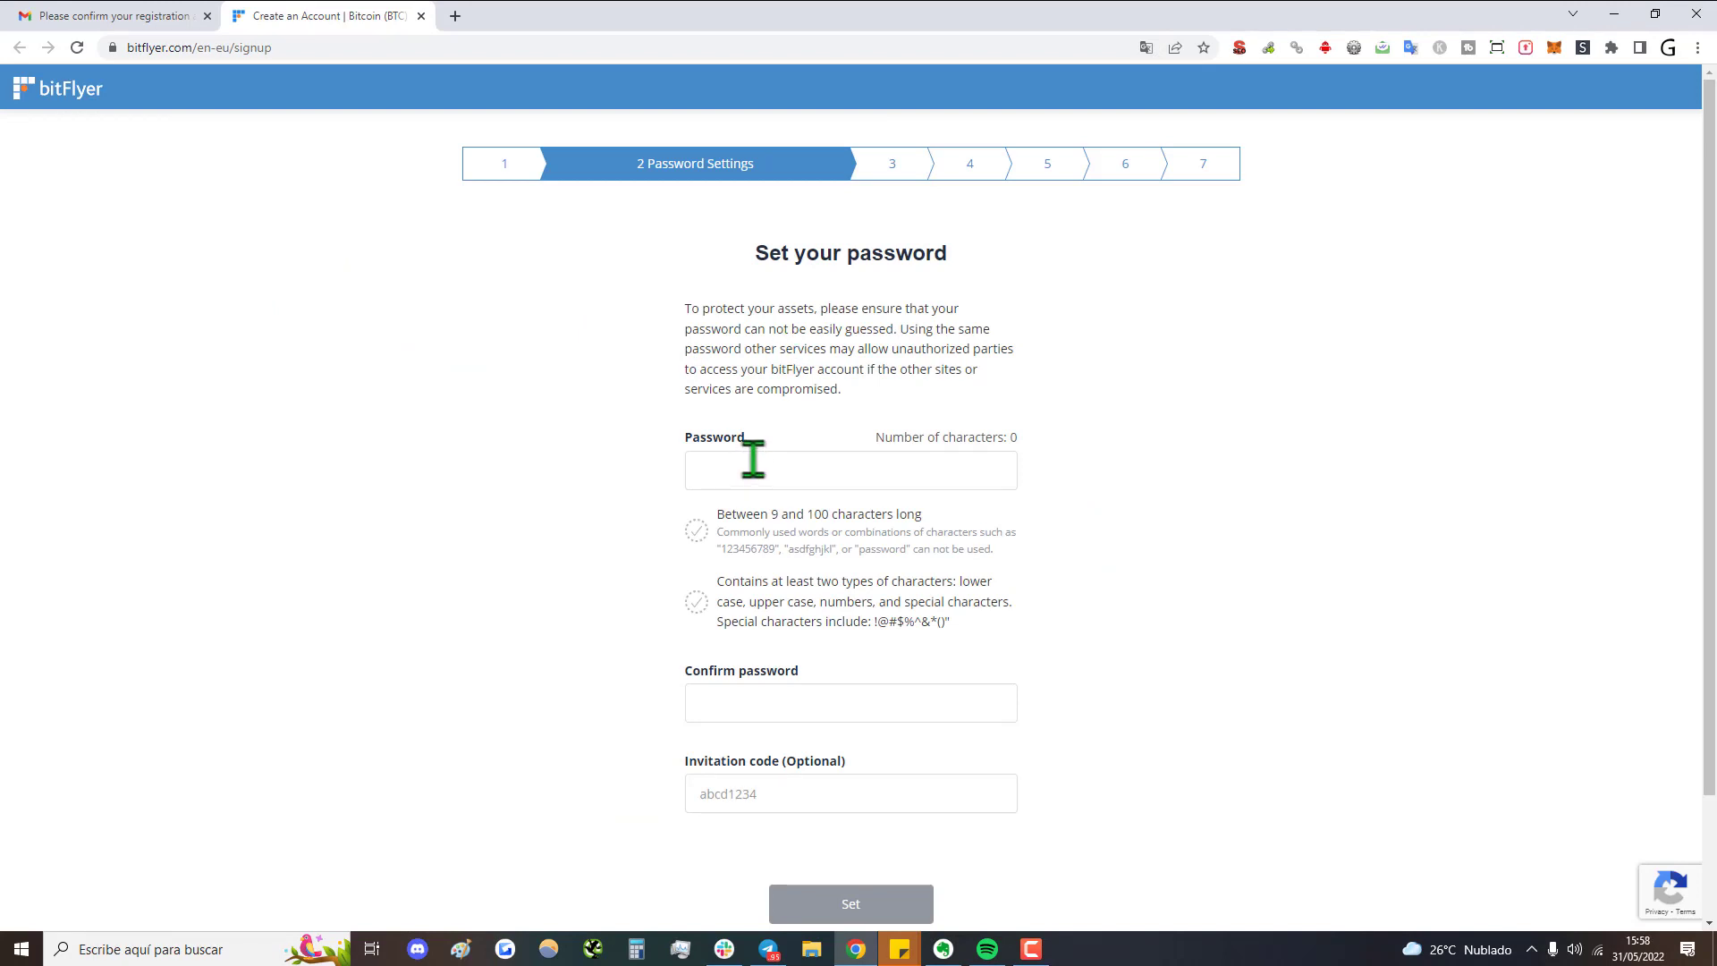
Set a suggested 12-character password and accept the Terms of Use on the Agreements step
scroll(756, 563, down, 2)
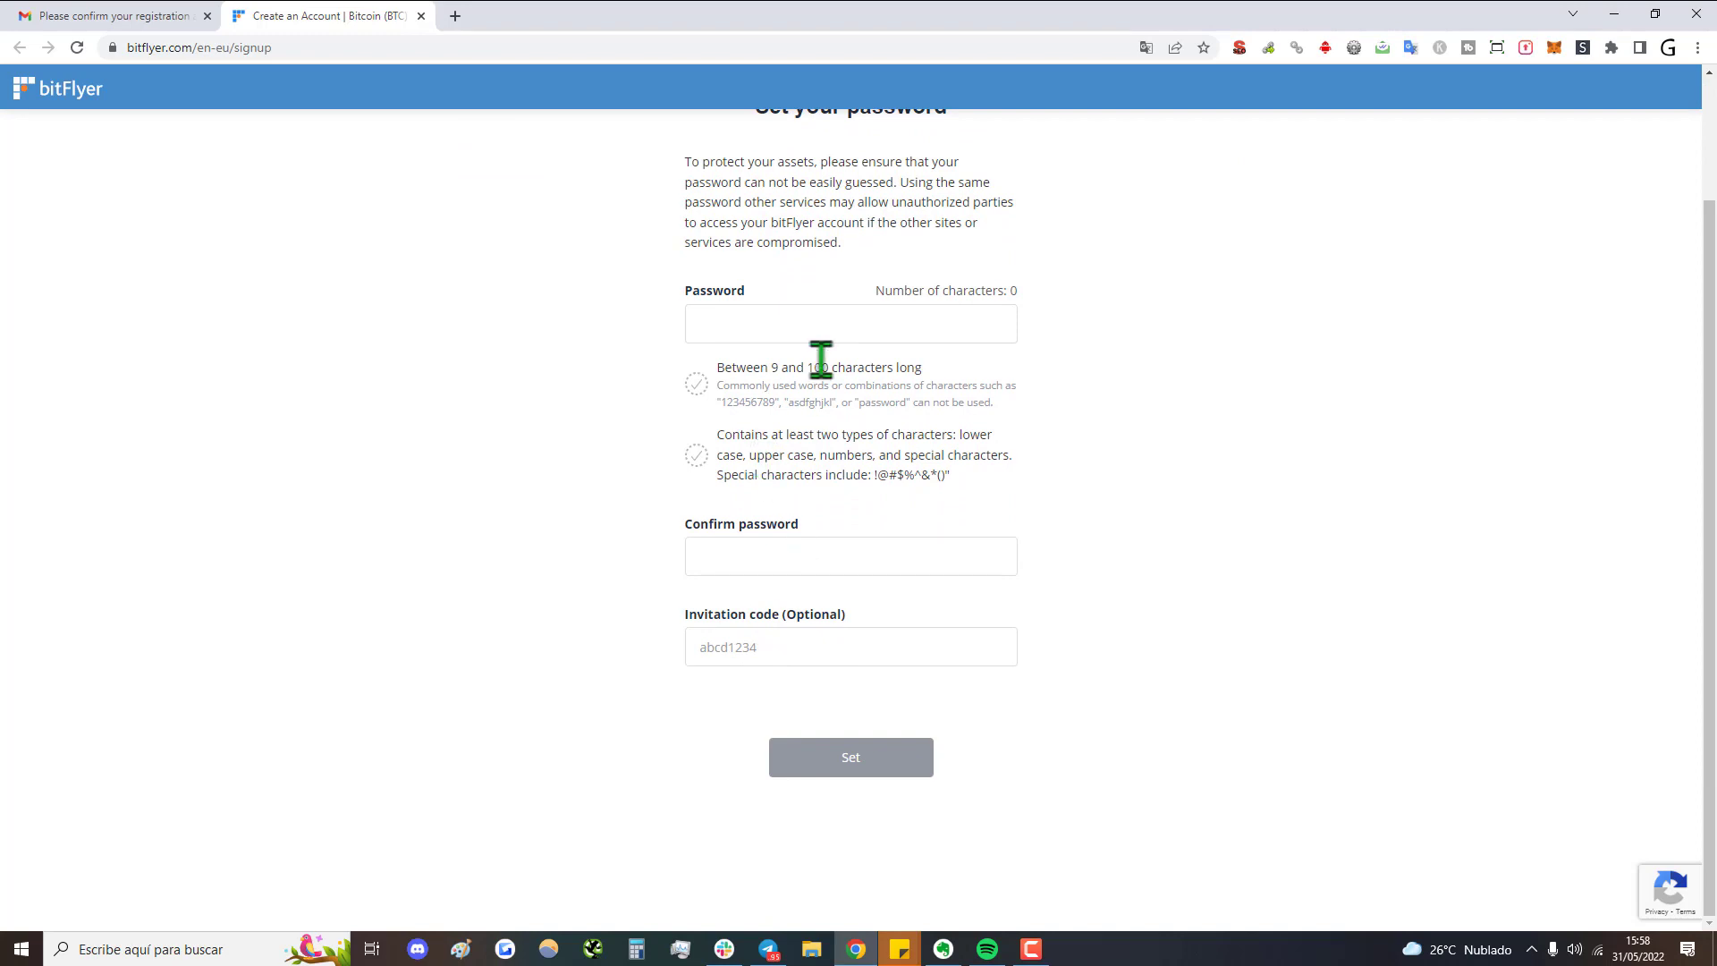
click(836, 323)
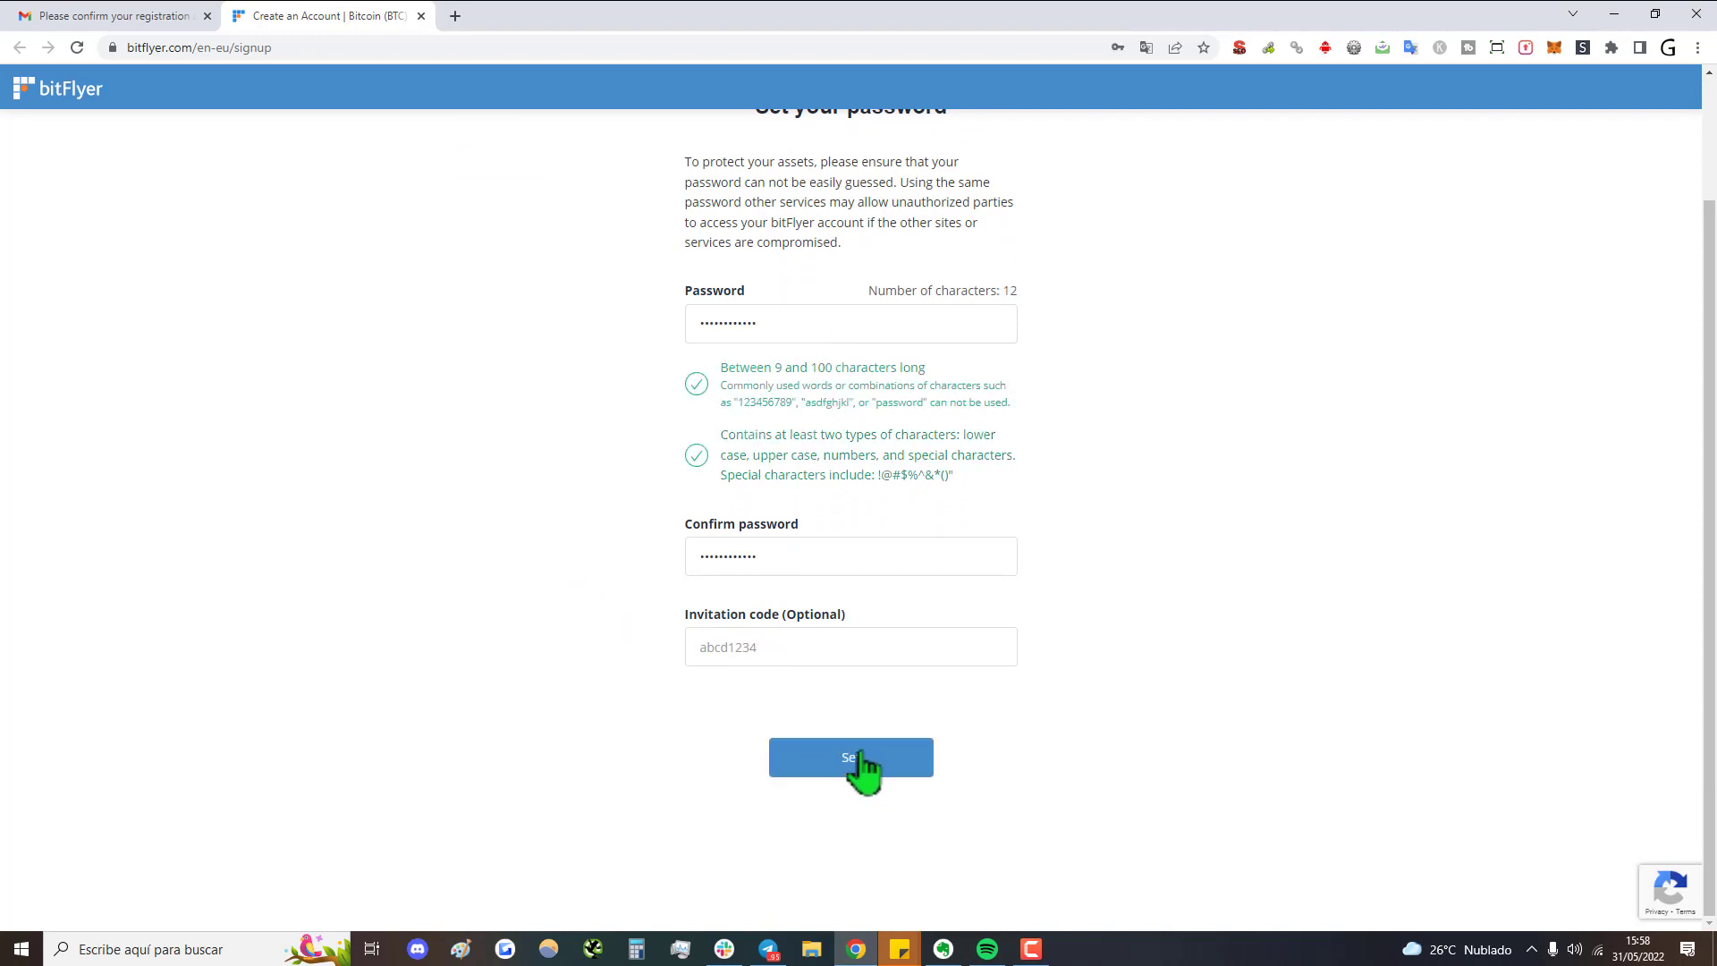
click(870, 765)
click(703, 377)
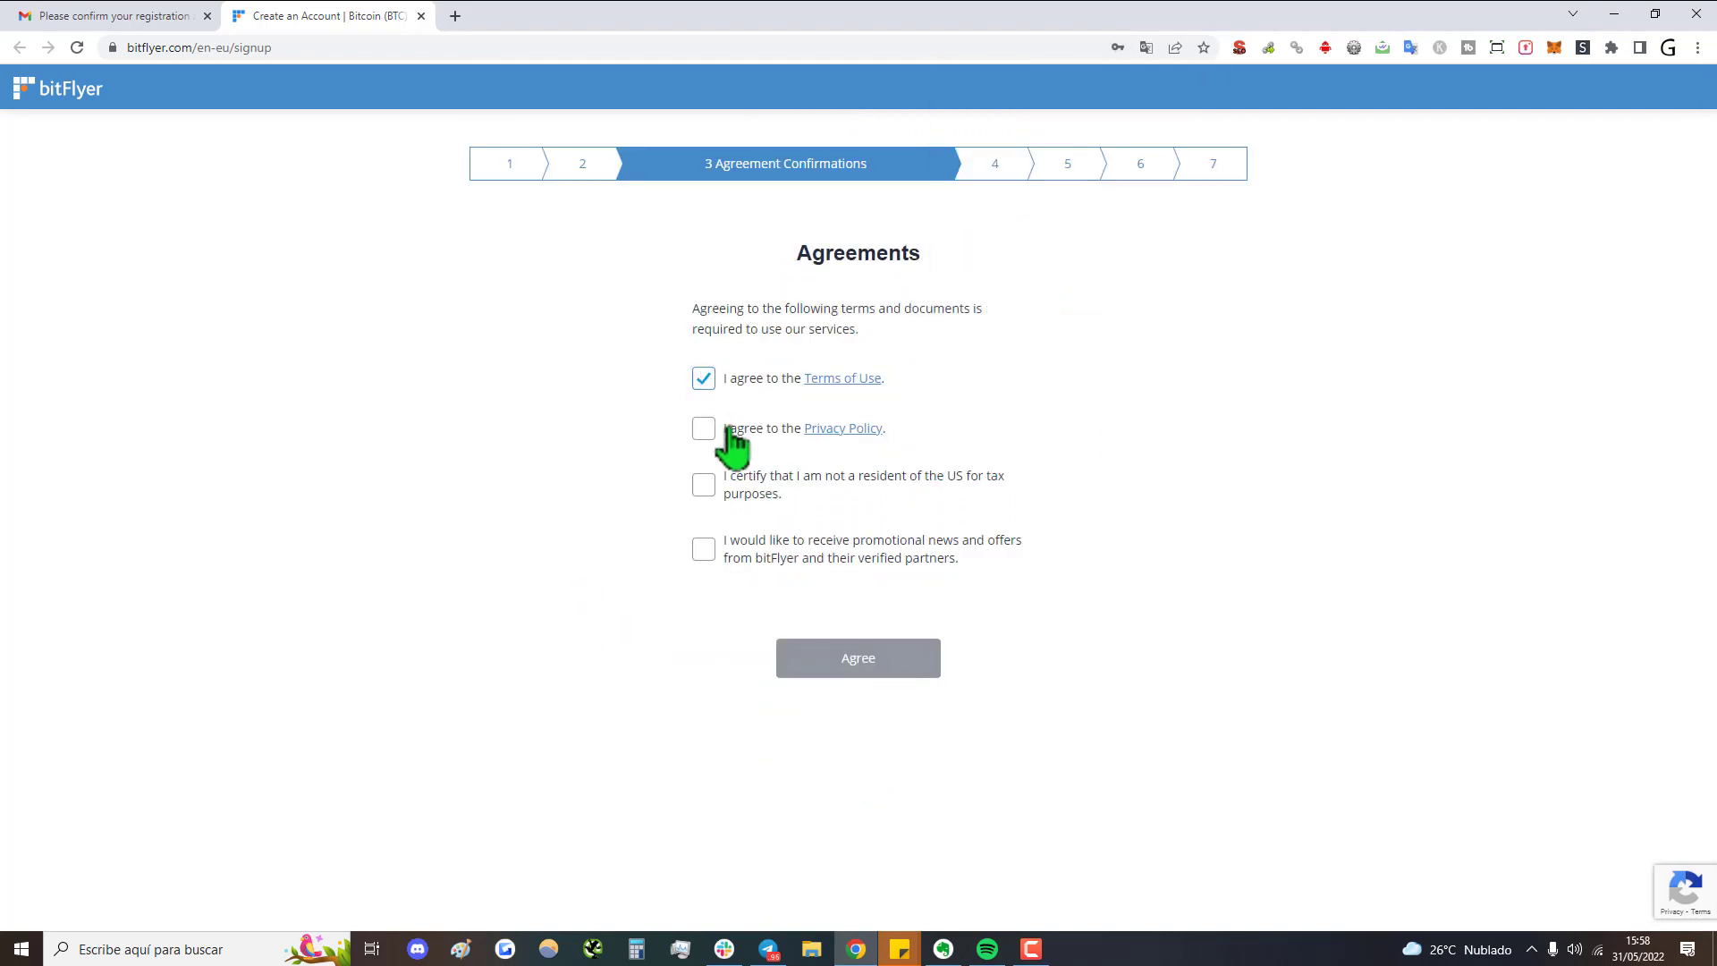
Certify not being a US tax resident and agree to the agreements
click(704, 488)
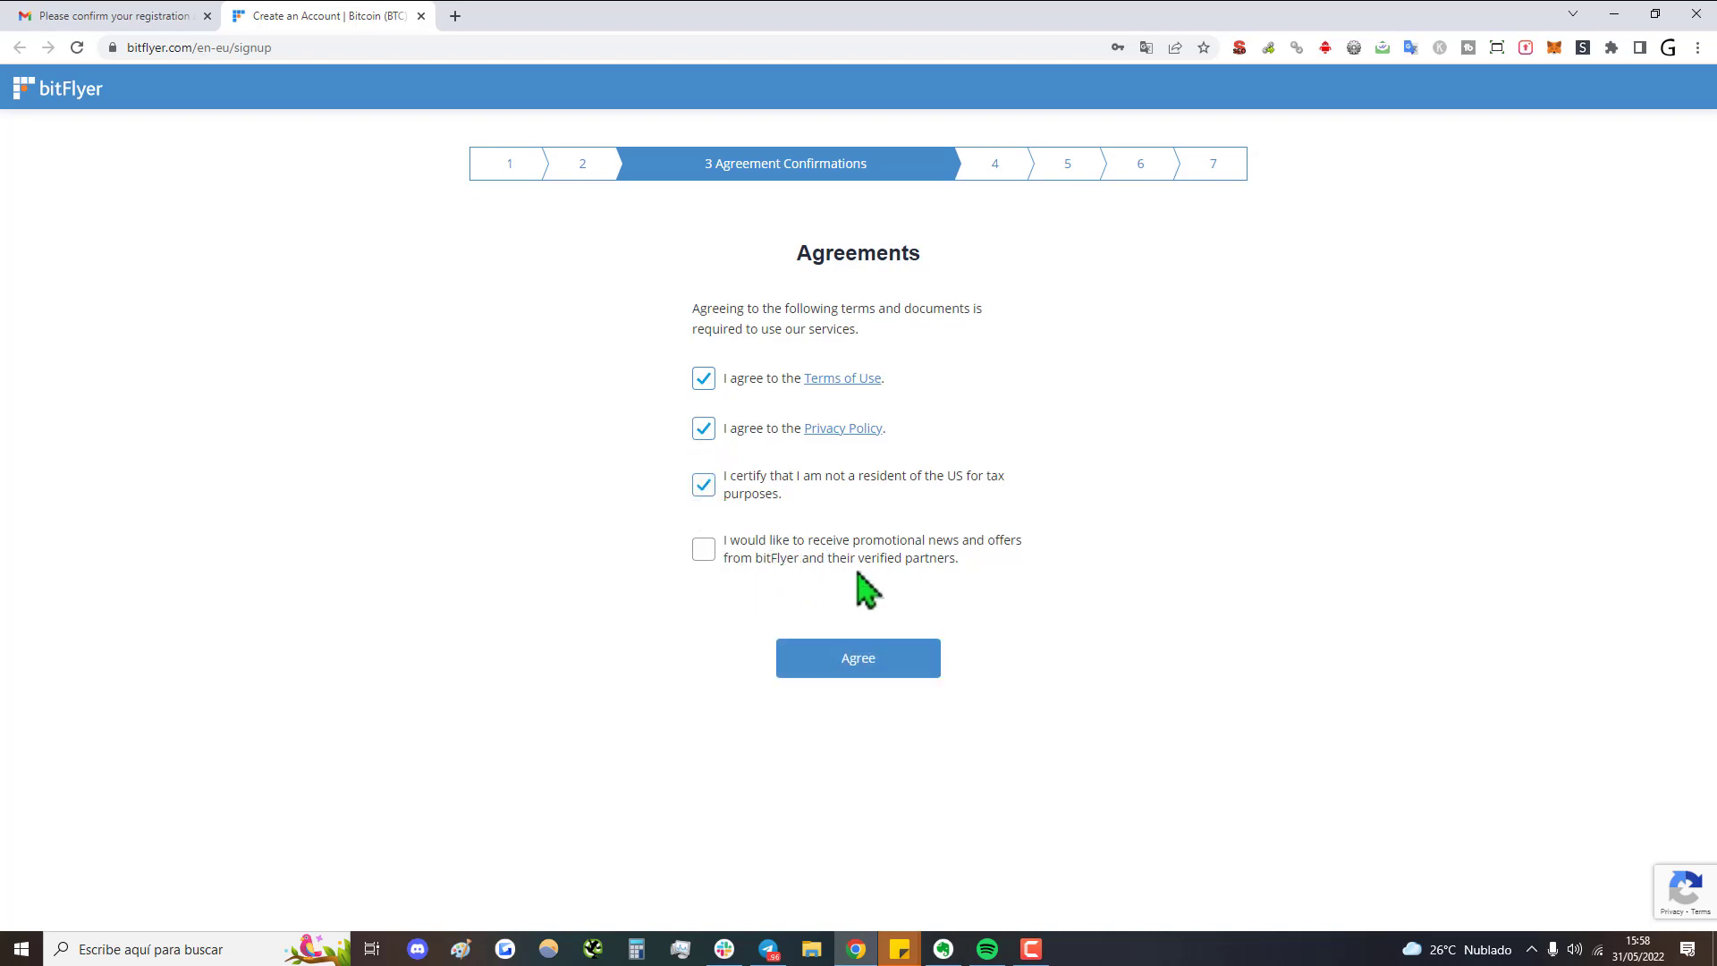
click(854, 661)
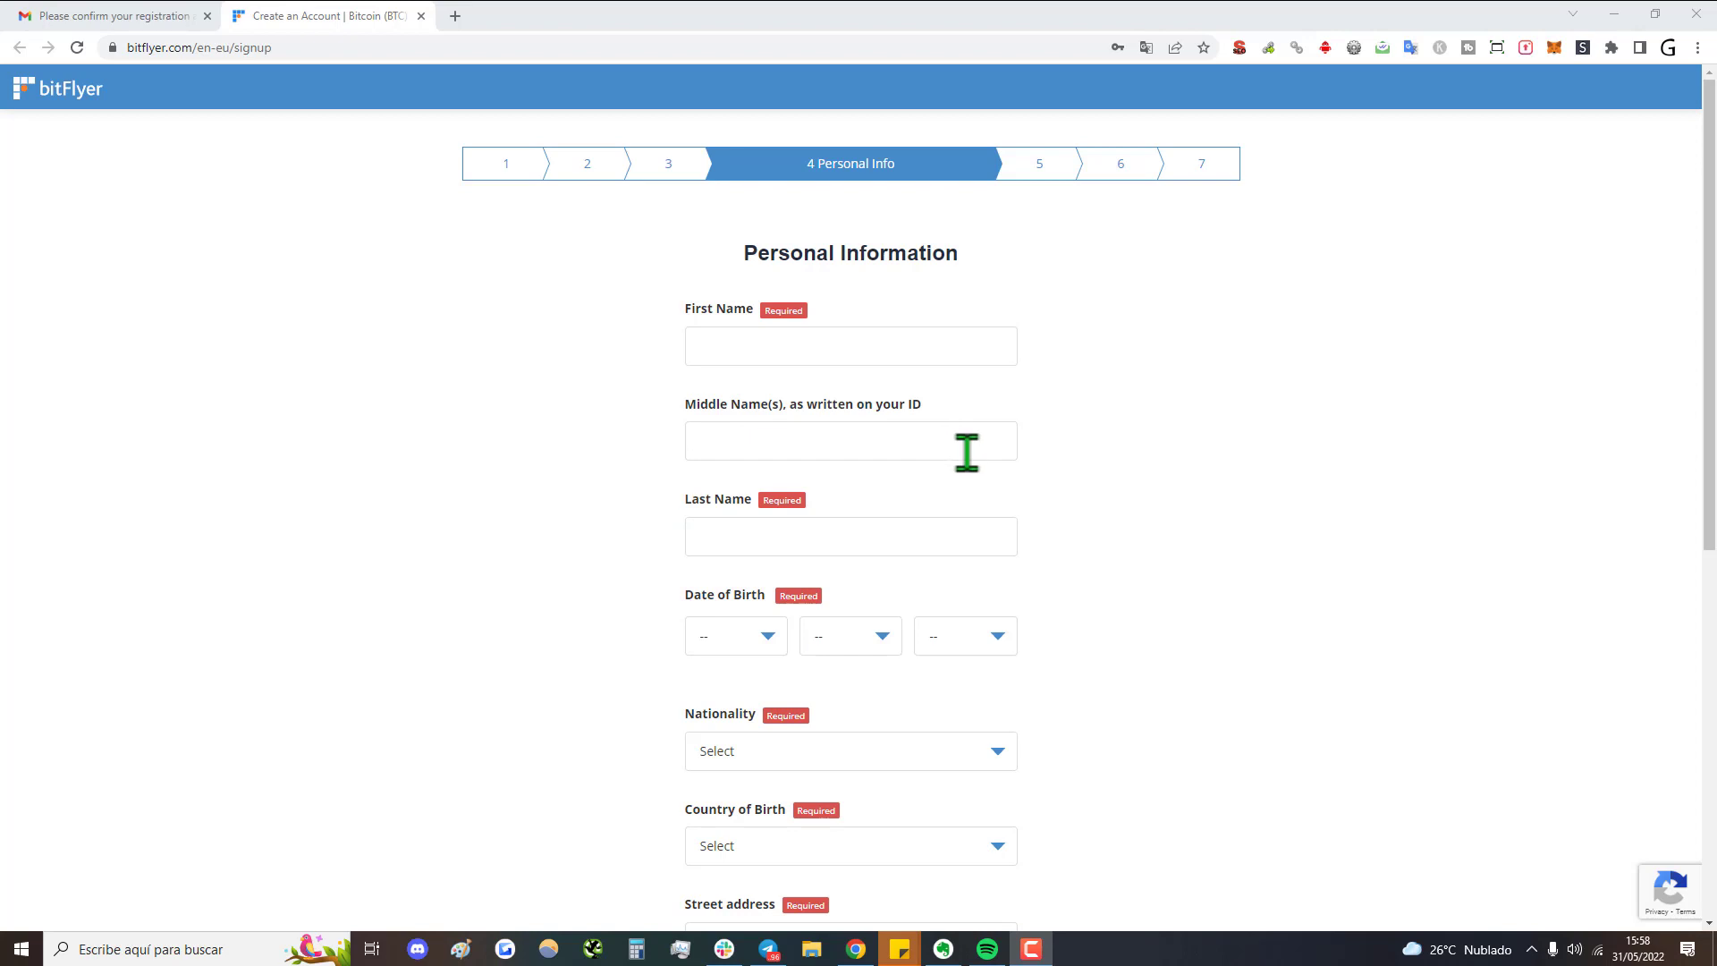
Fill in the date of birth, nationality and Country of Birth (Spain) fields
scroll(894, 465, down, 1)
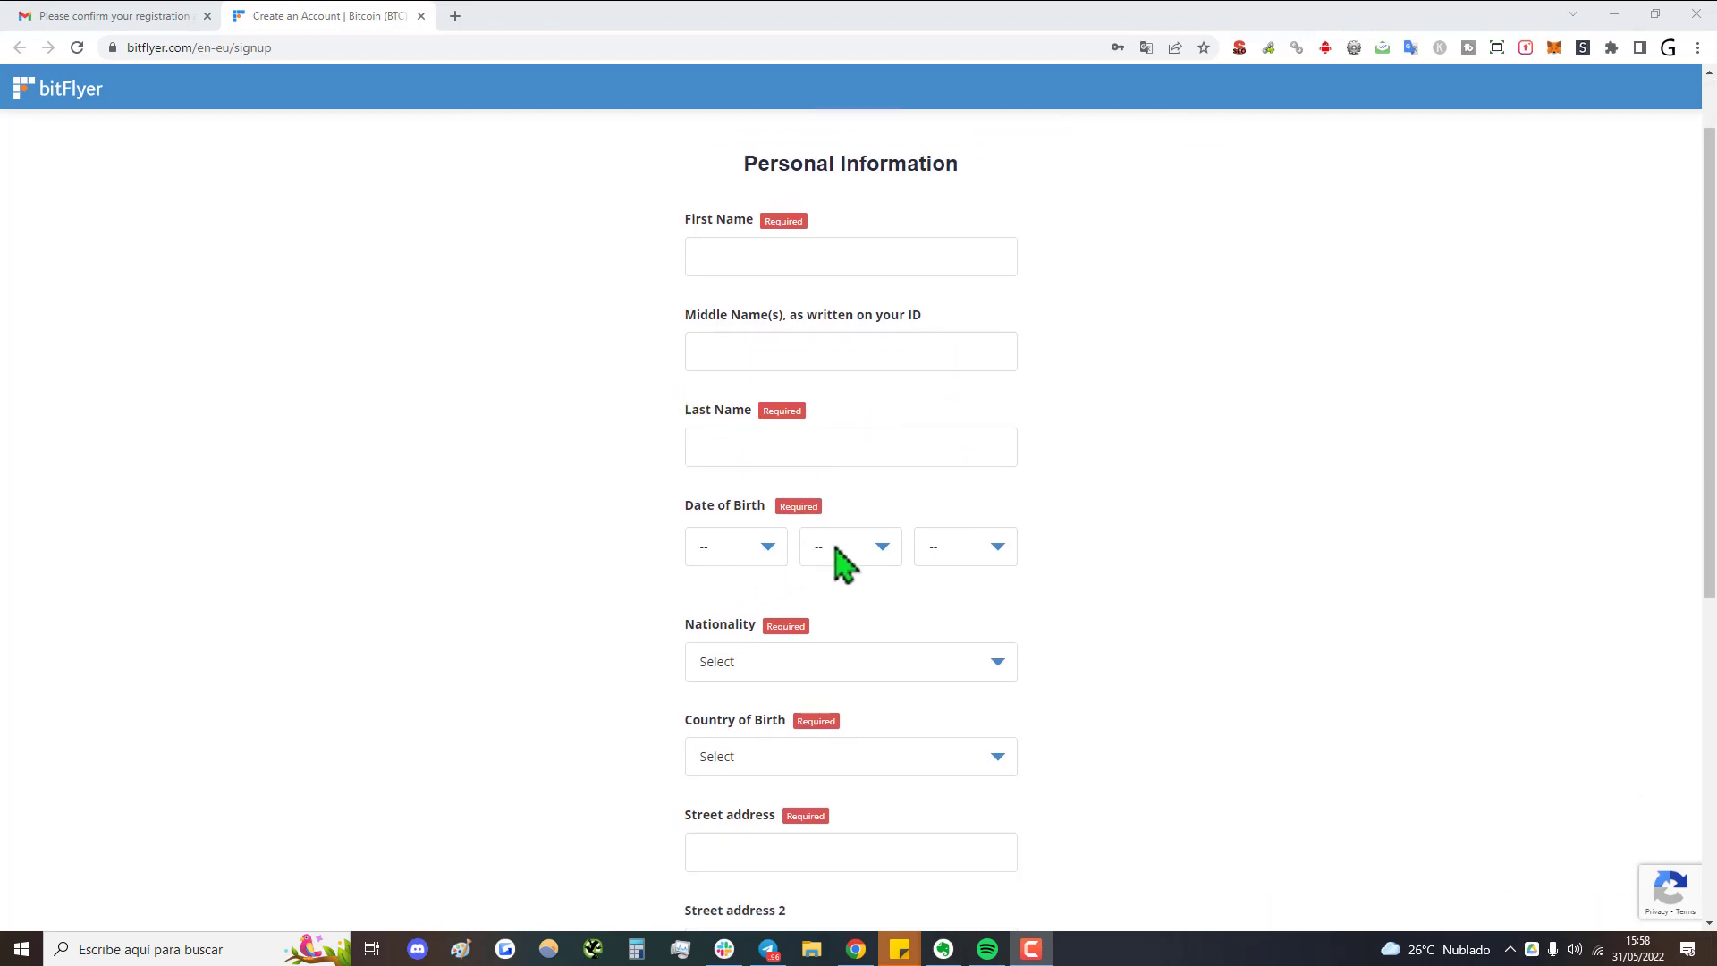
click(732, 561)
click(833, 549)
click(966, 550)
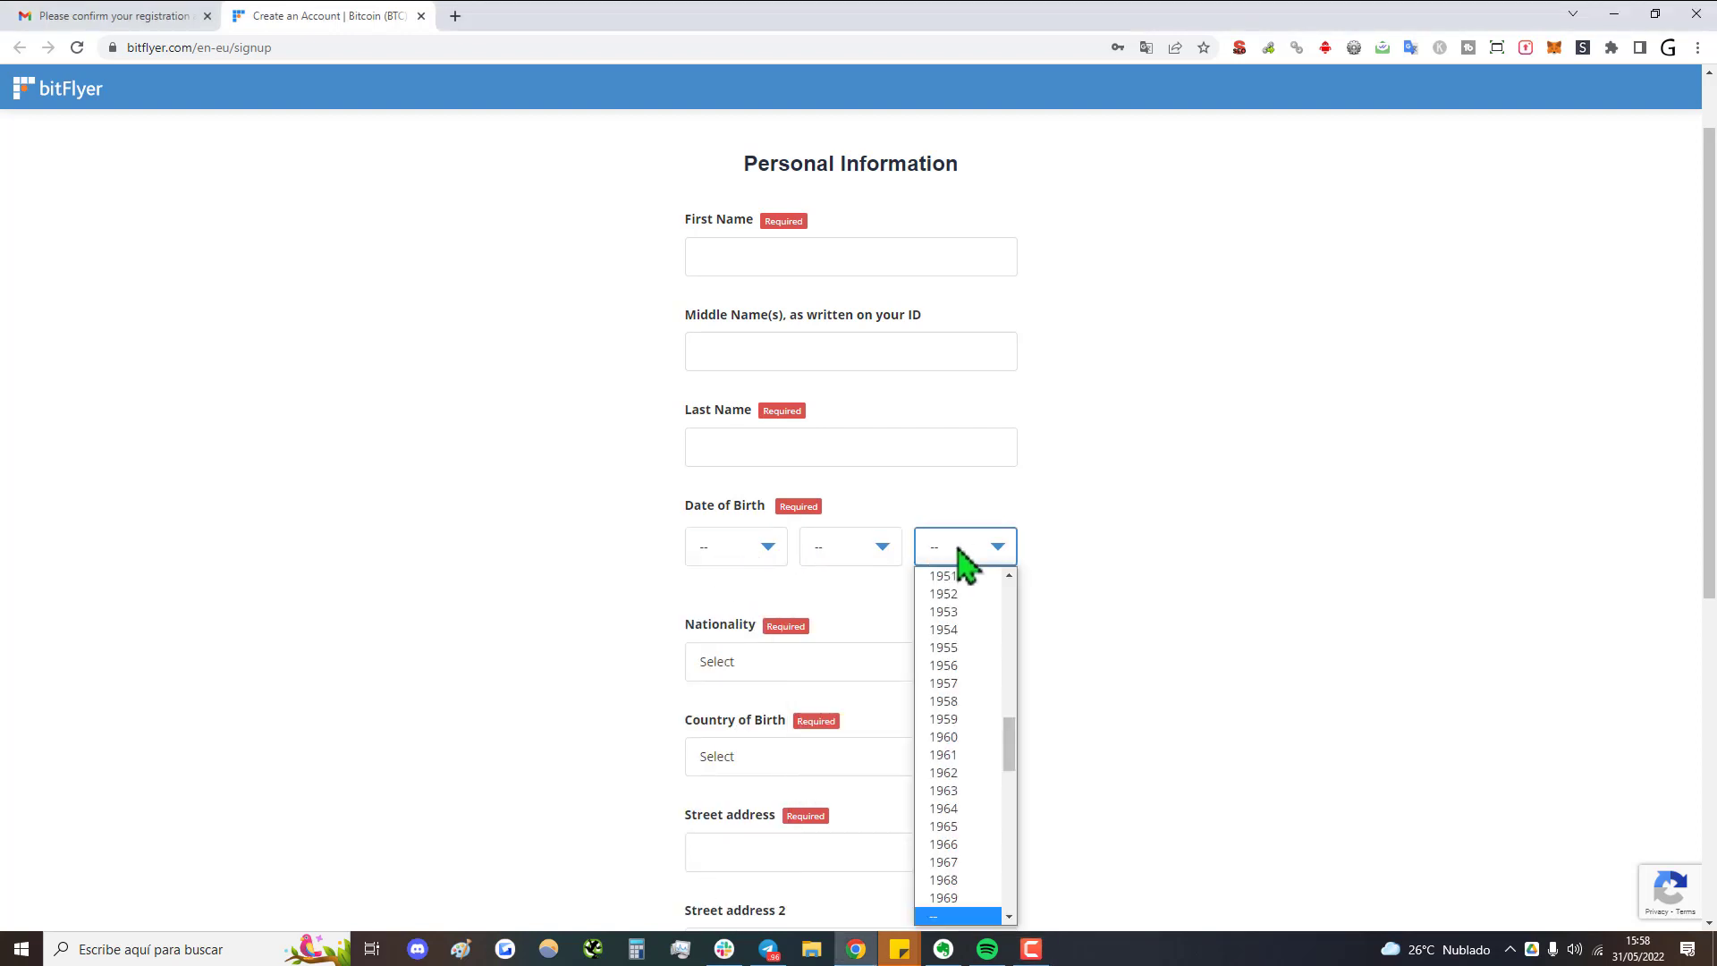
click(965, 559)
scroll(831, 548, down, 2)
click(769, 501)
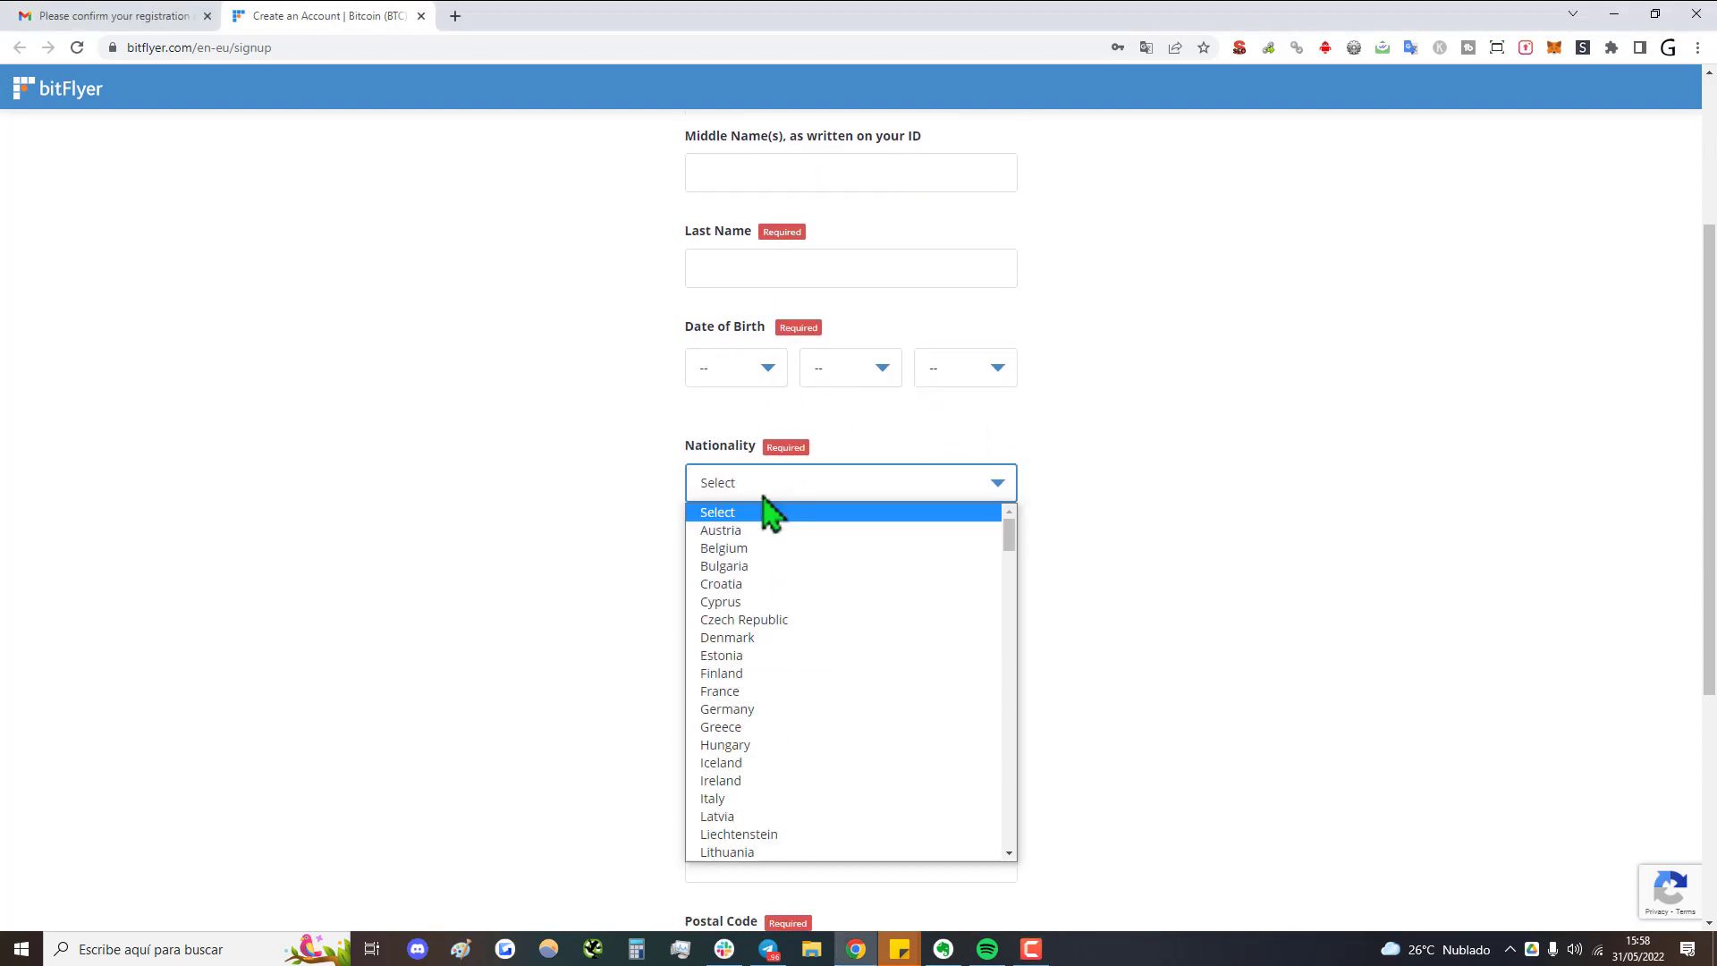
scroll(817, 537, down, 3)
click(827, 313)
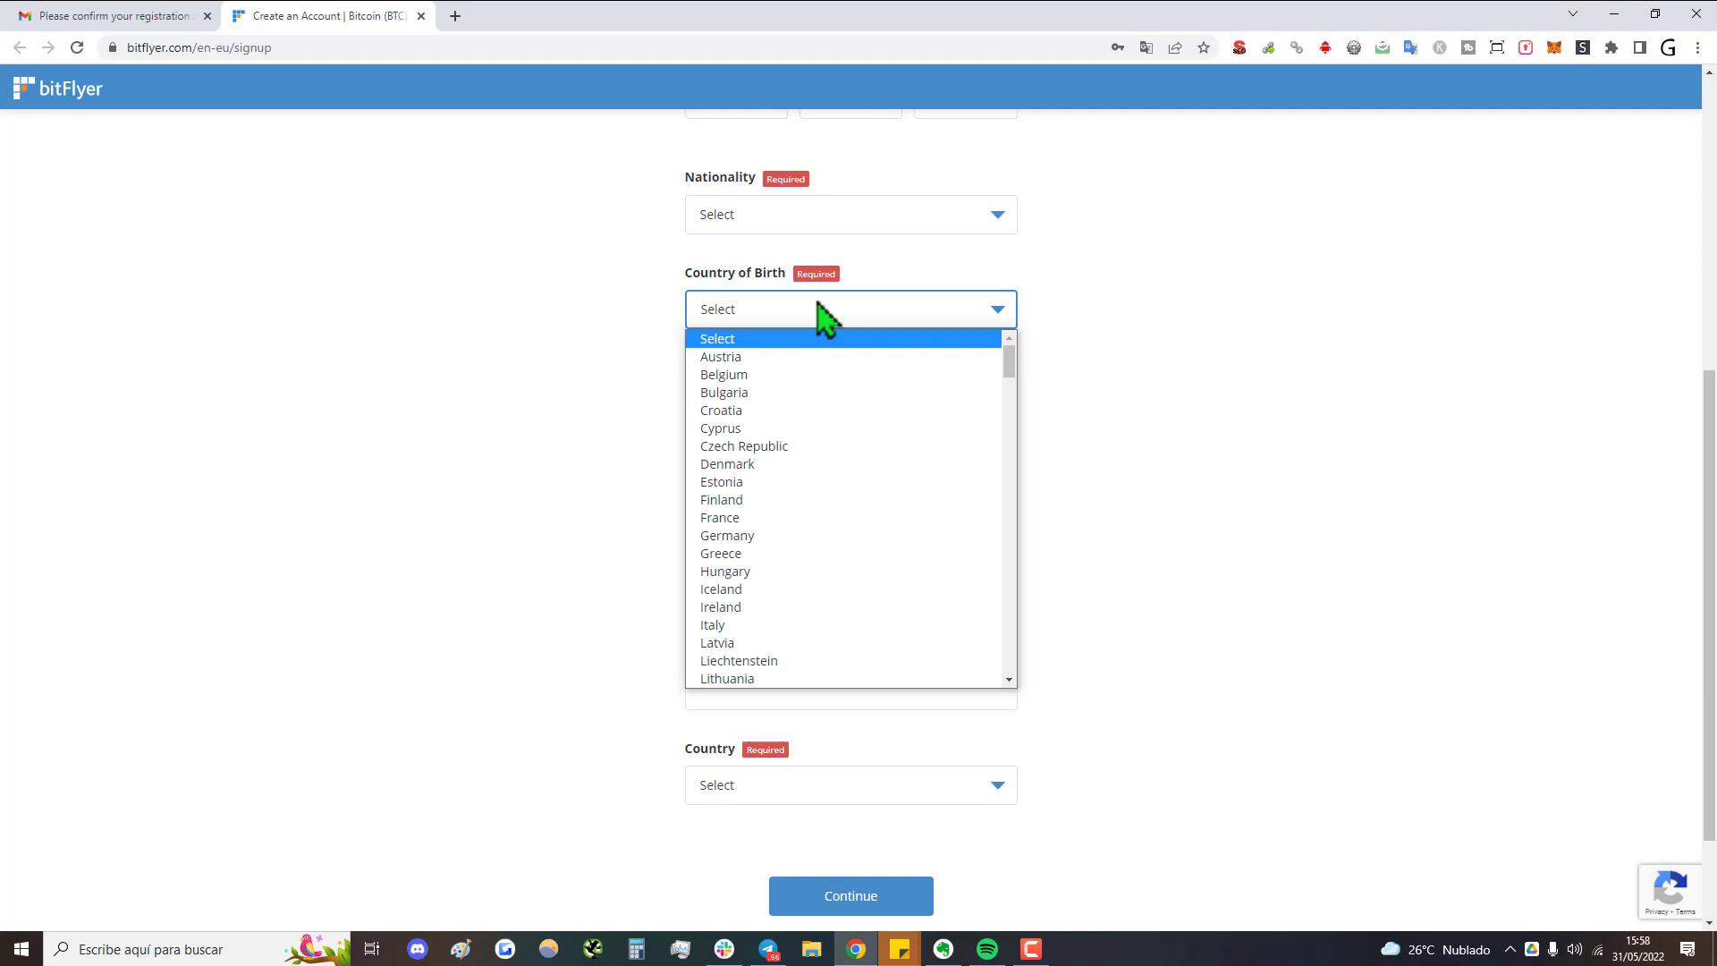
click(825, 313)
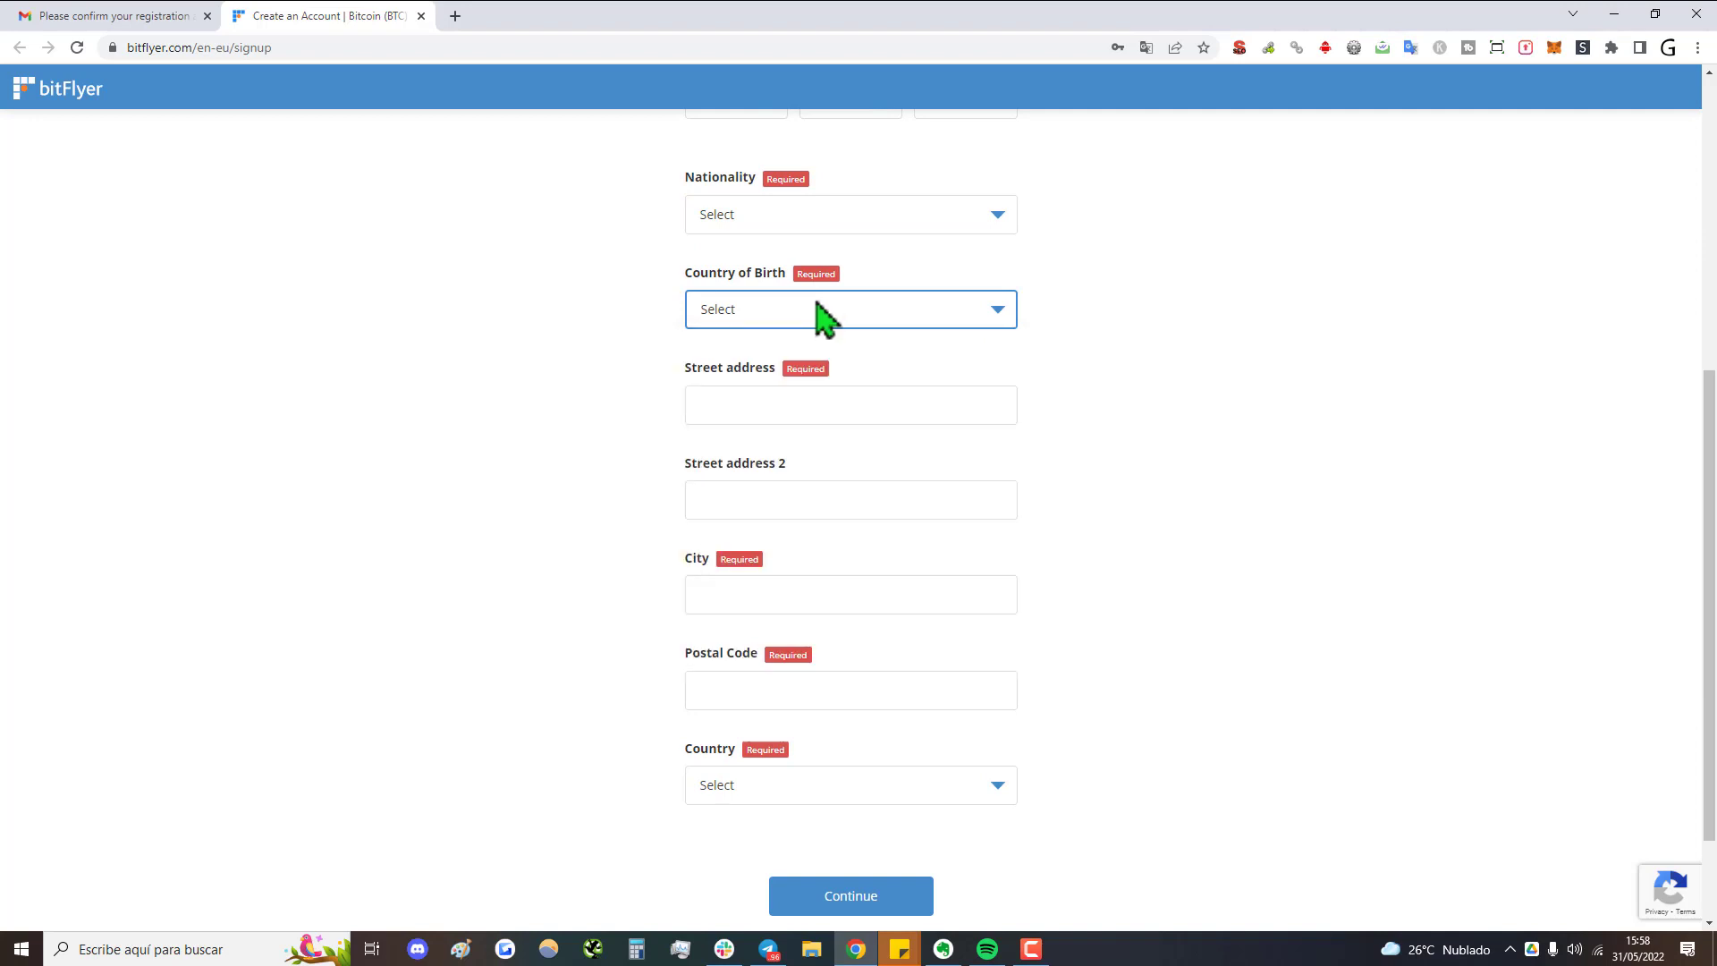
scroll(817, 410, down, 2)
scroll(796, 425, up, 2)
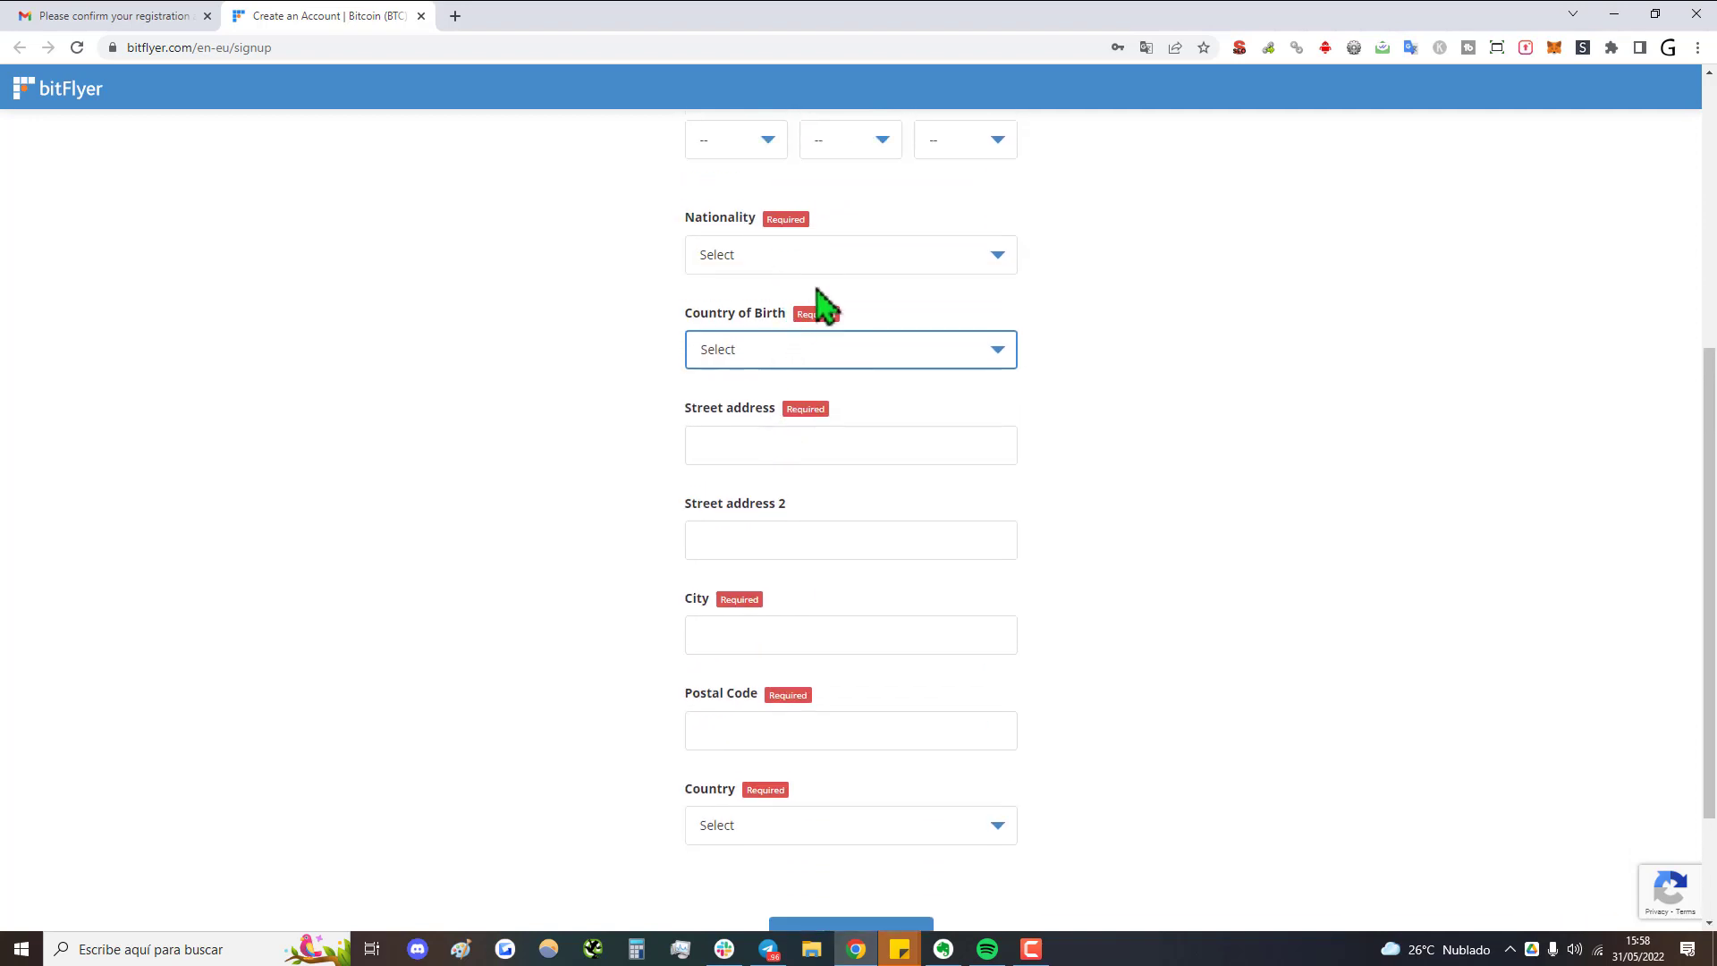
scroll(809, 394, down, 1)
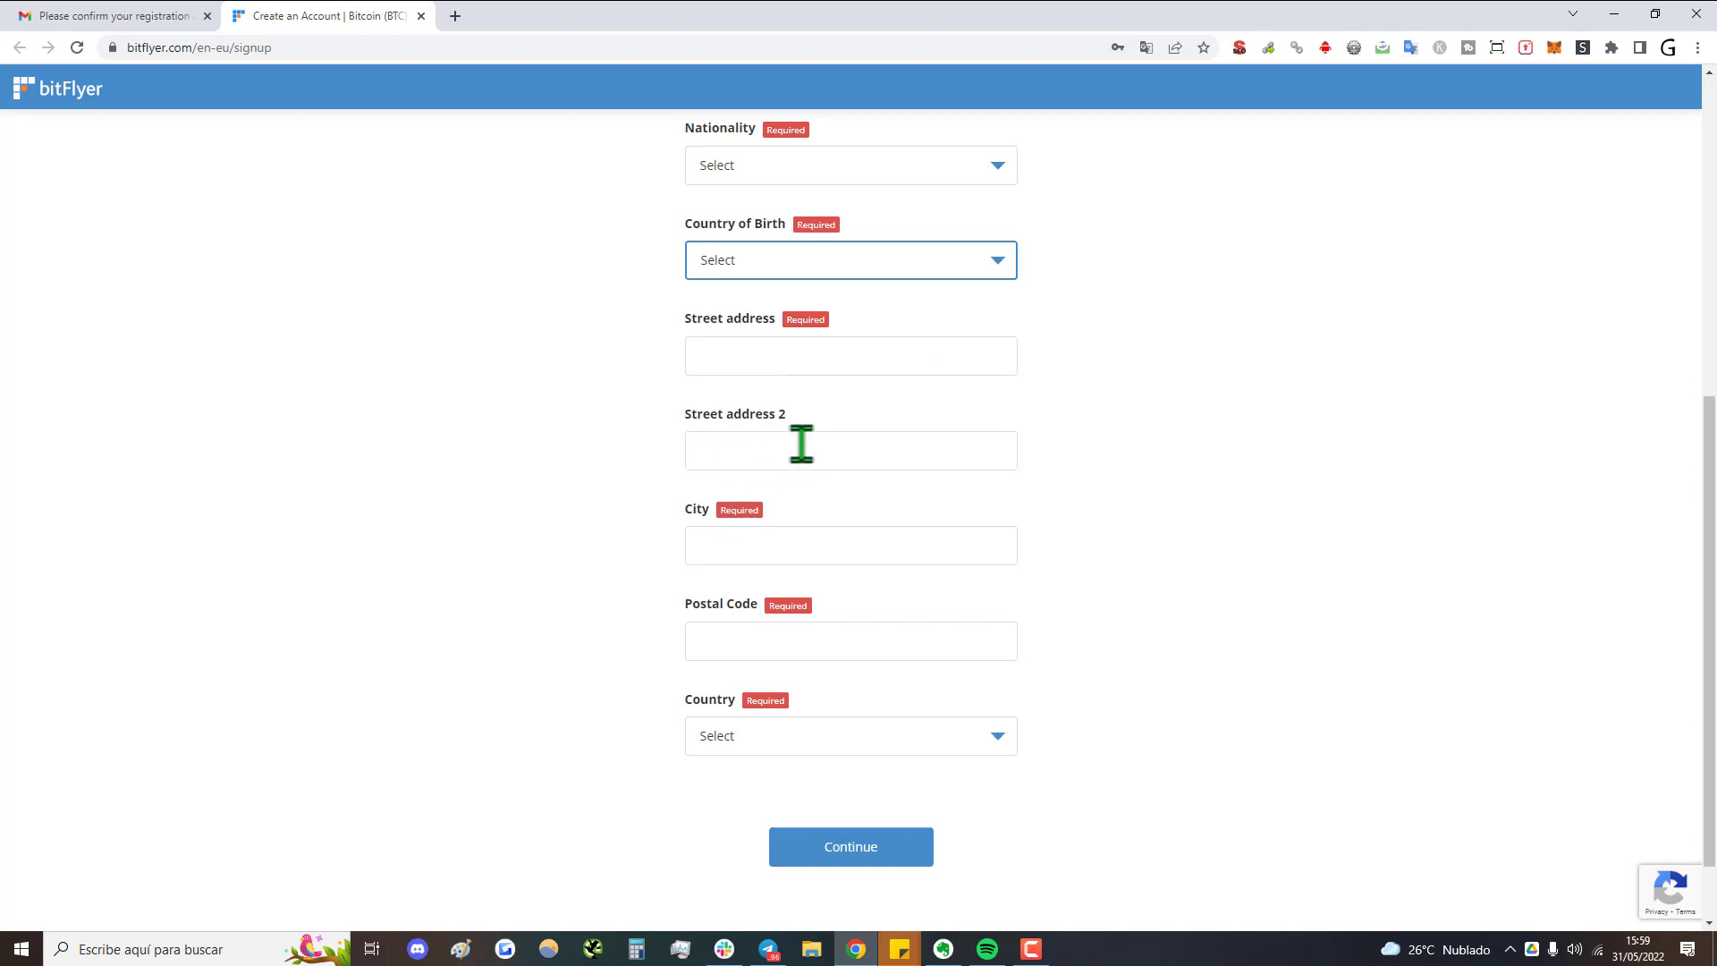
scroll(741, 438, down, 1)
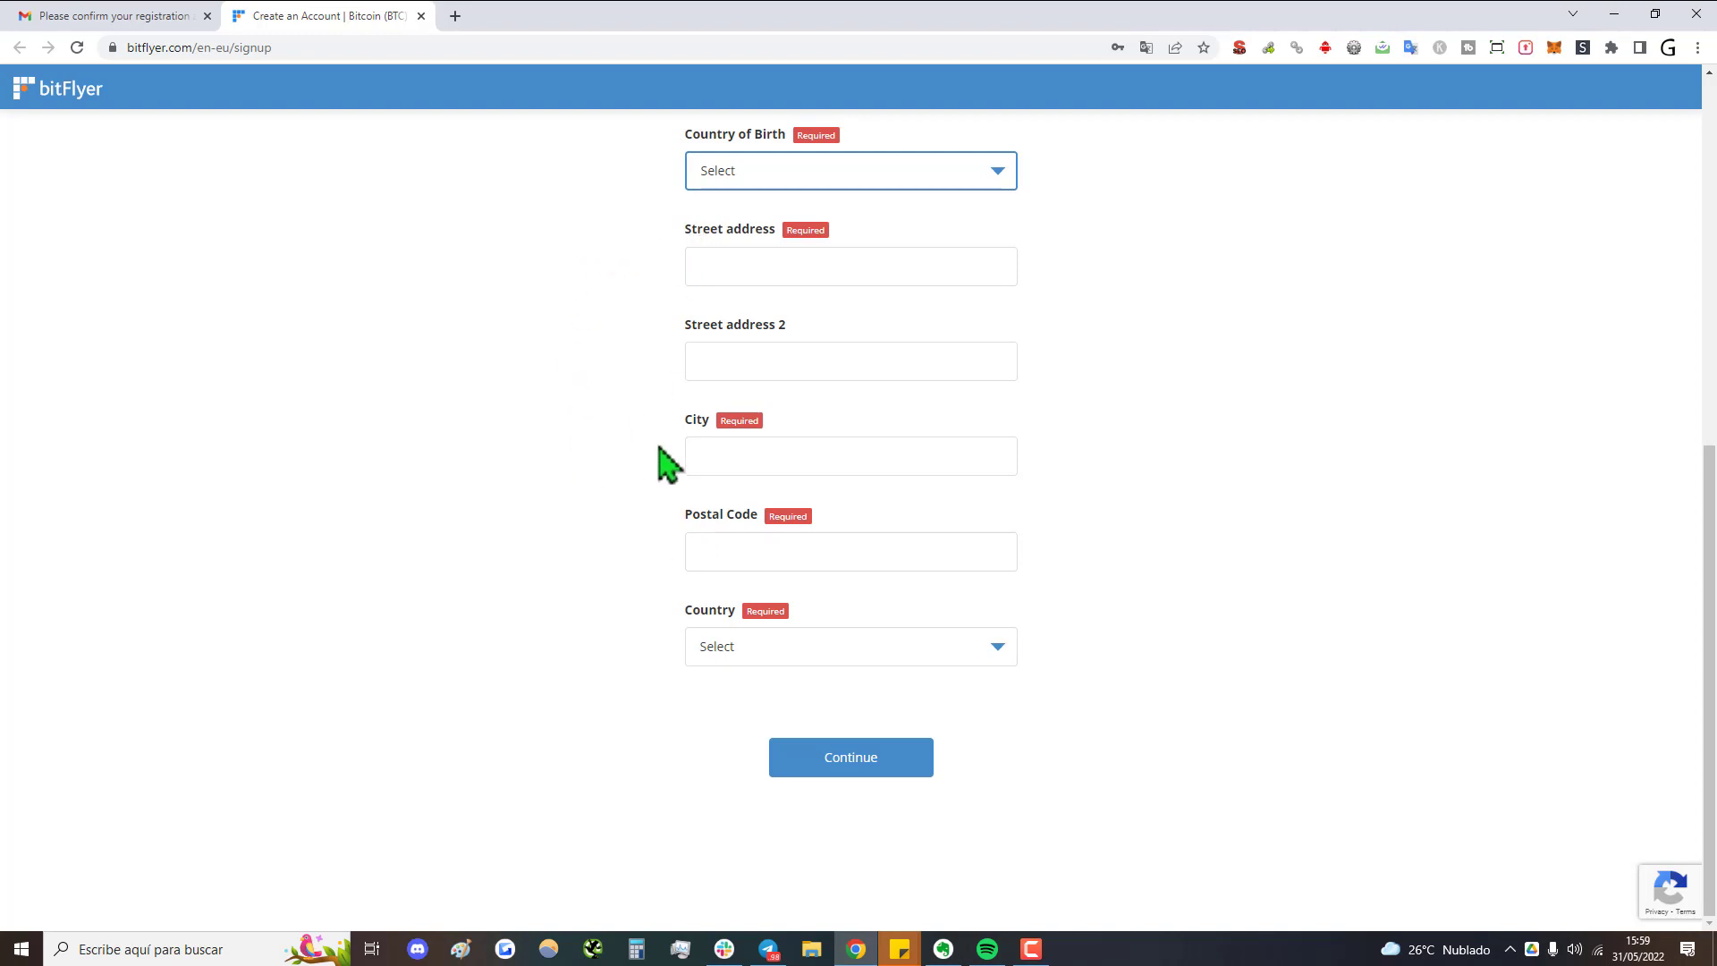
Choose Spain as the country of residence to finish the Personal Information form
click(720, 667)
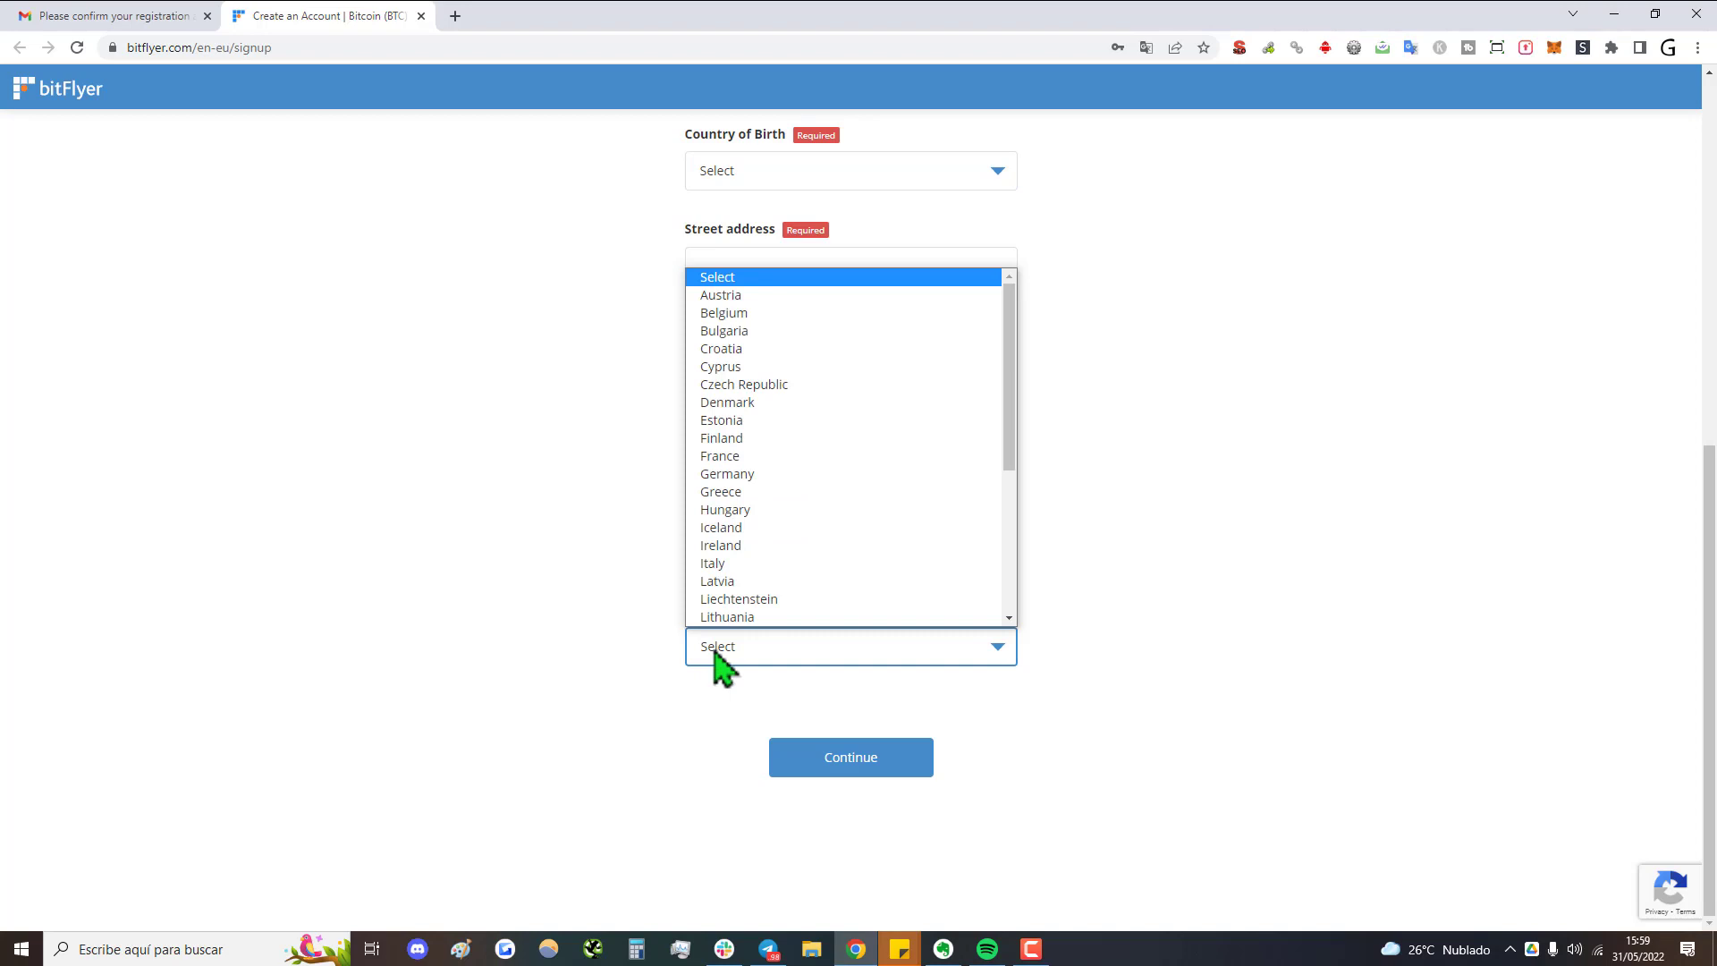
click(719, 661)
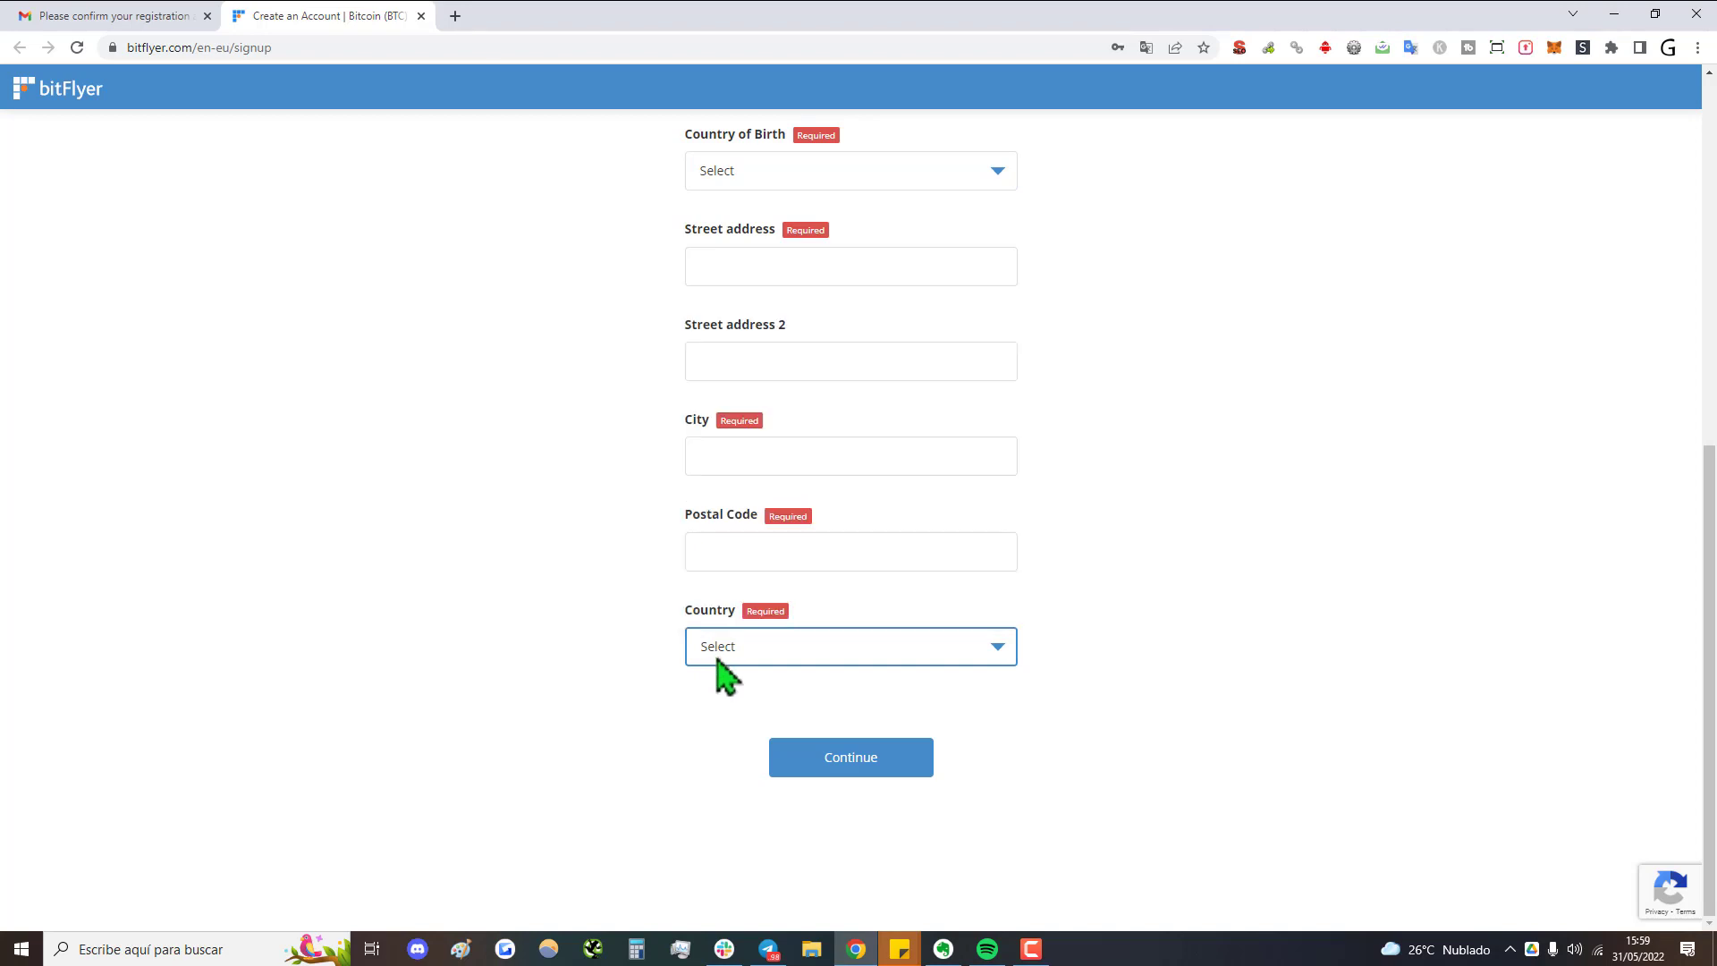
click(720, 666)
scroll(797, 432, down, 3)
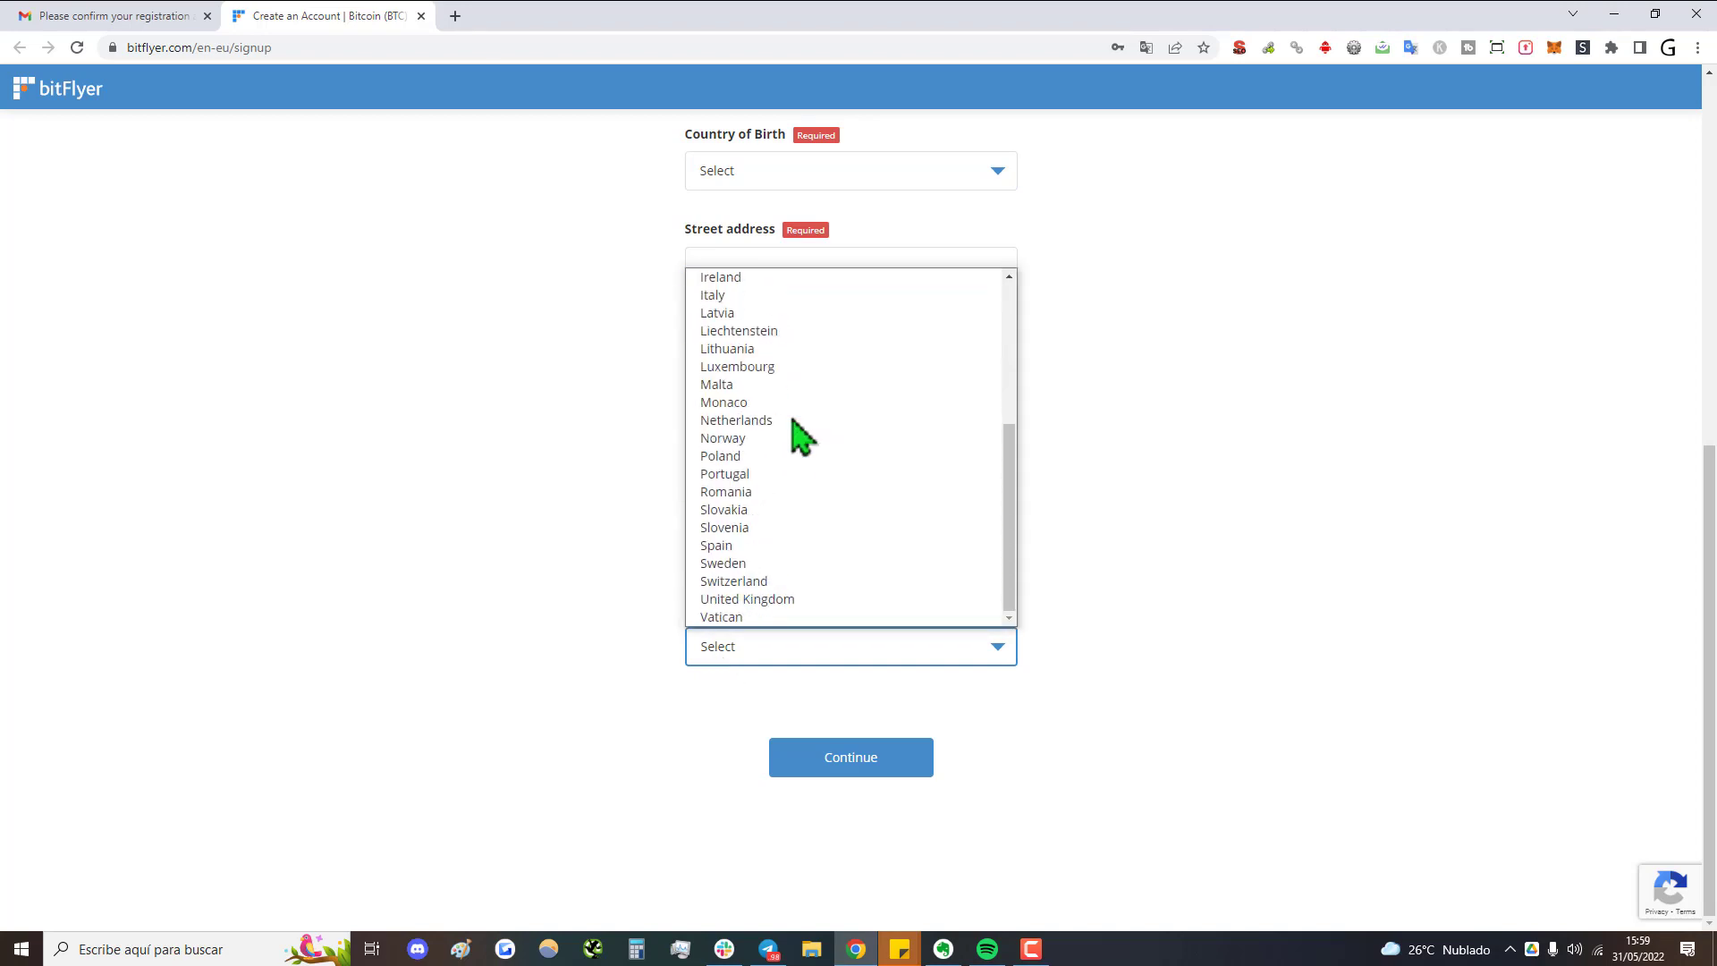
scroll(802, 503, up, 3)
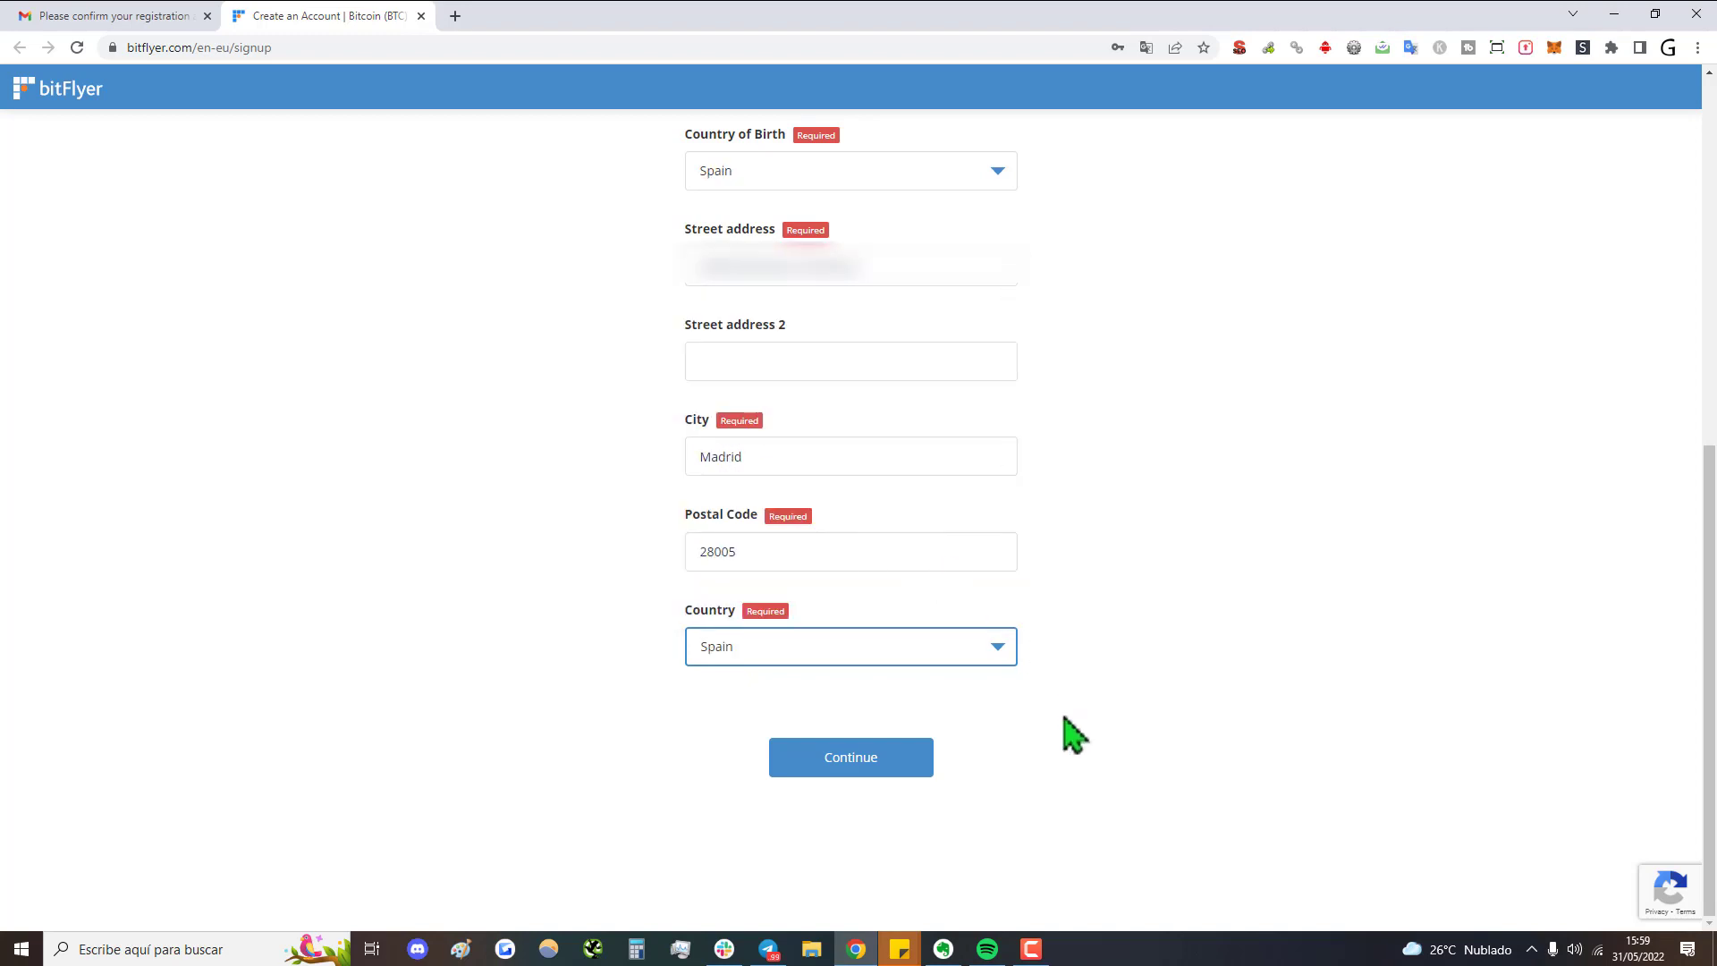
click(881, 758)
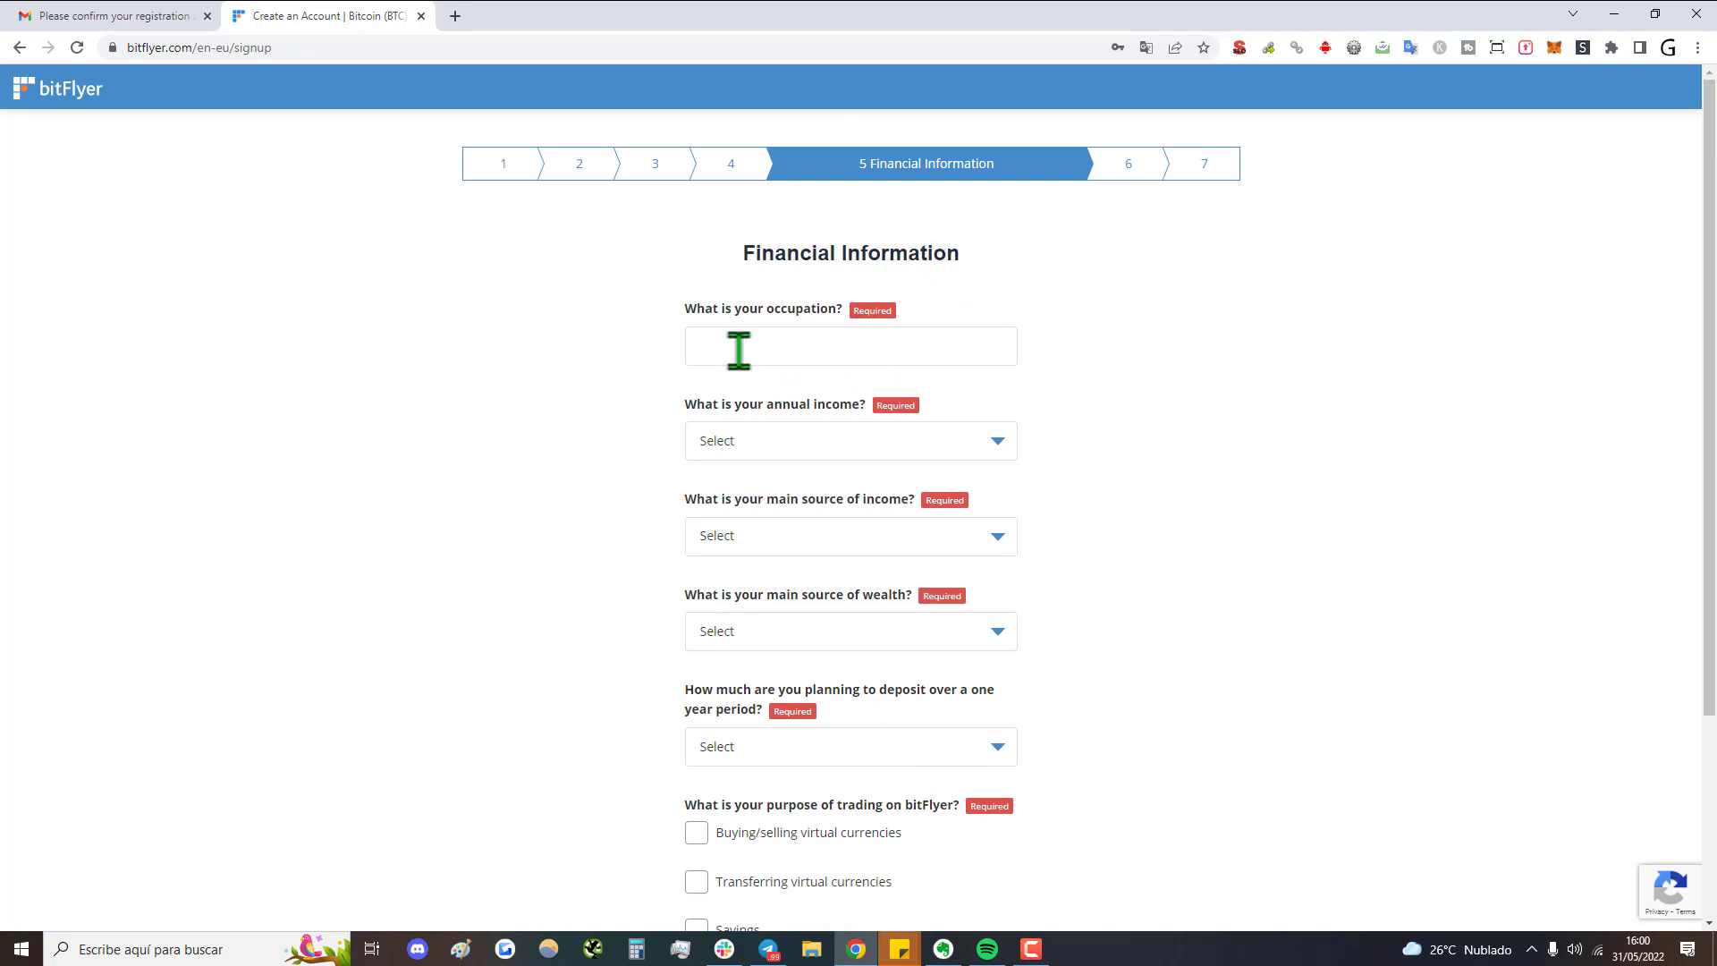
Answer the annual income, source of income, source of wealth and planned deposit dropdowns
drag(685, 309, 916, 345)
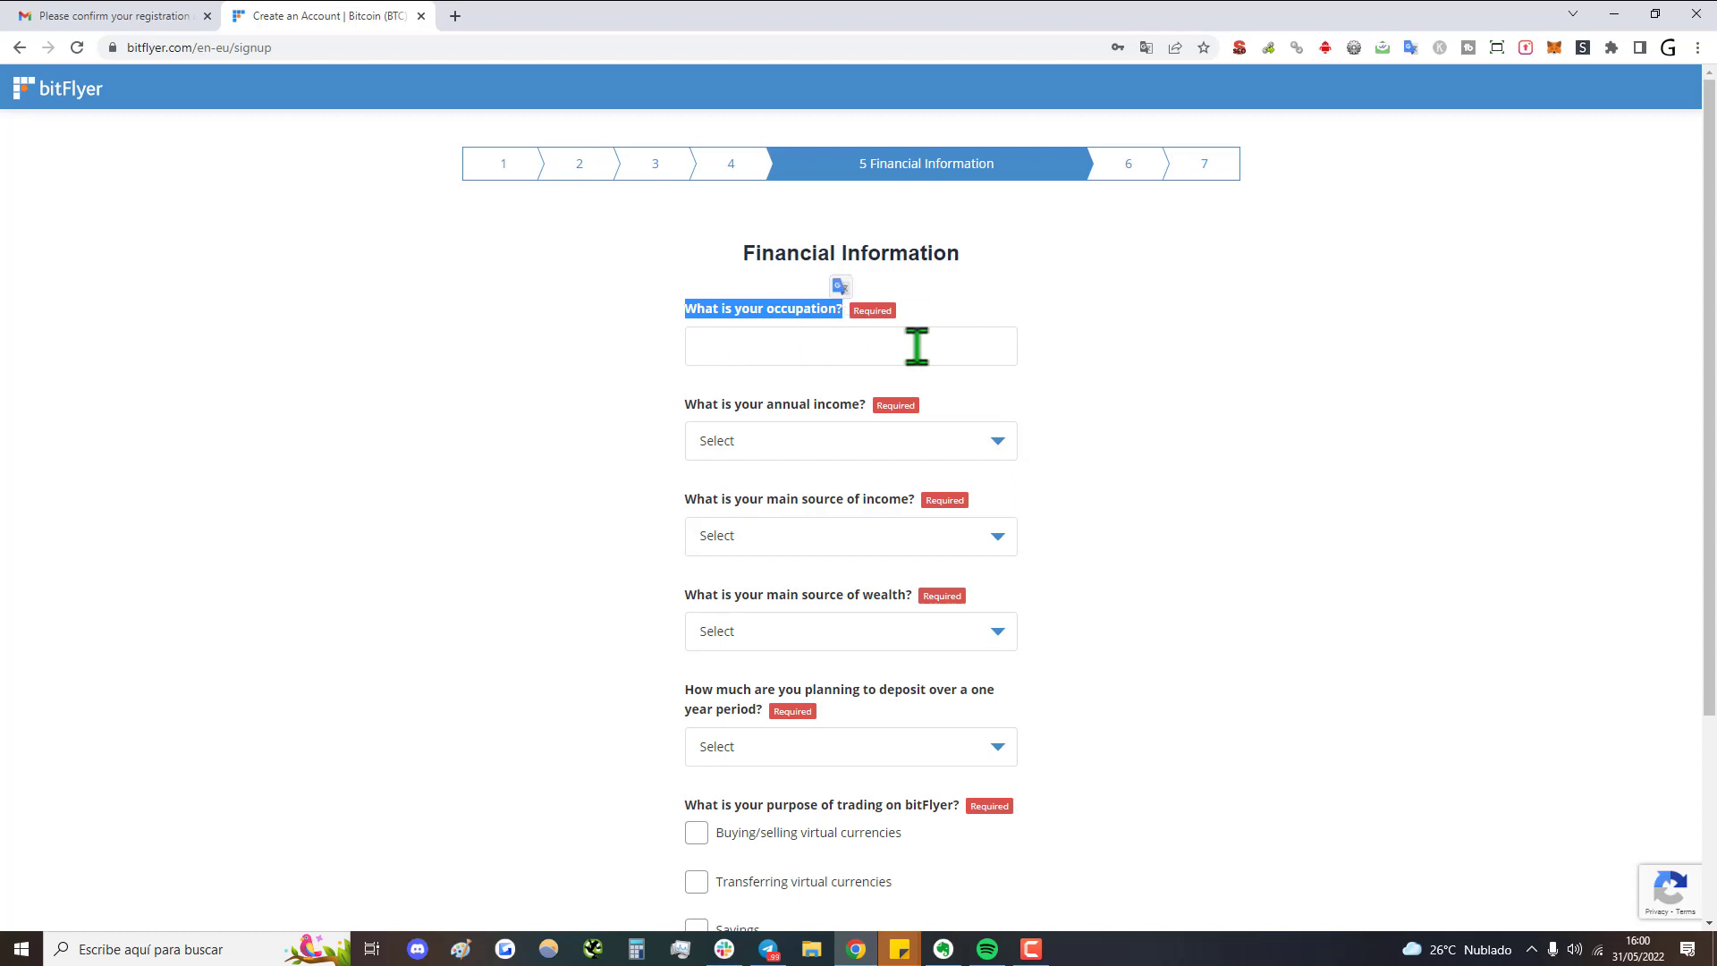
scroll(978, 441, down, 2)
click(769, 264)
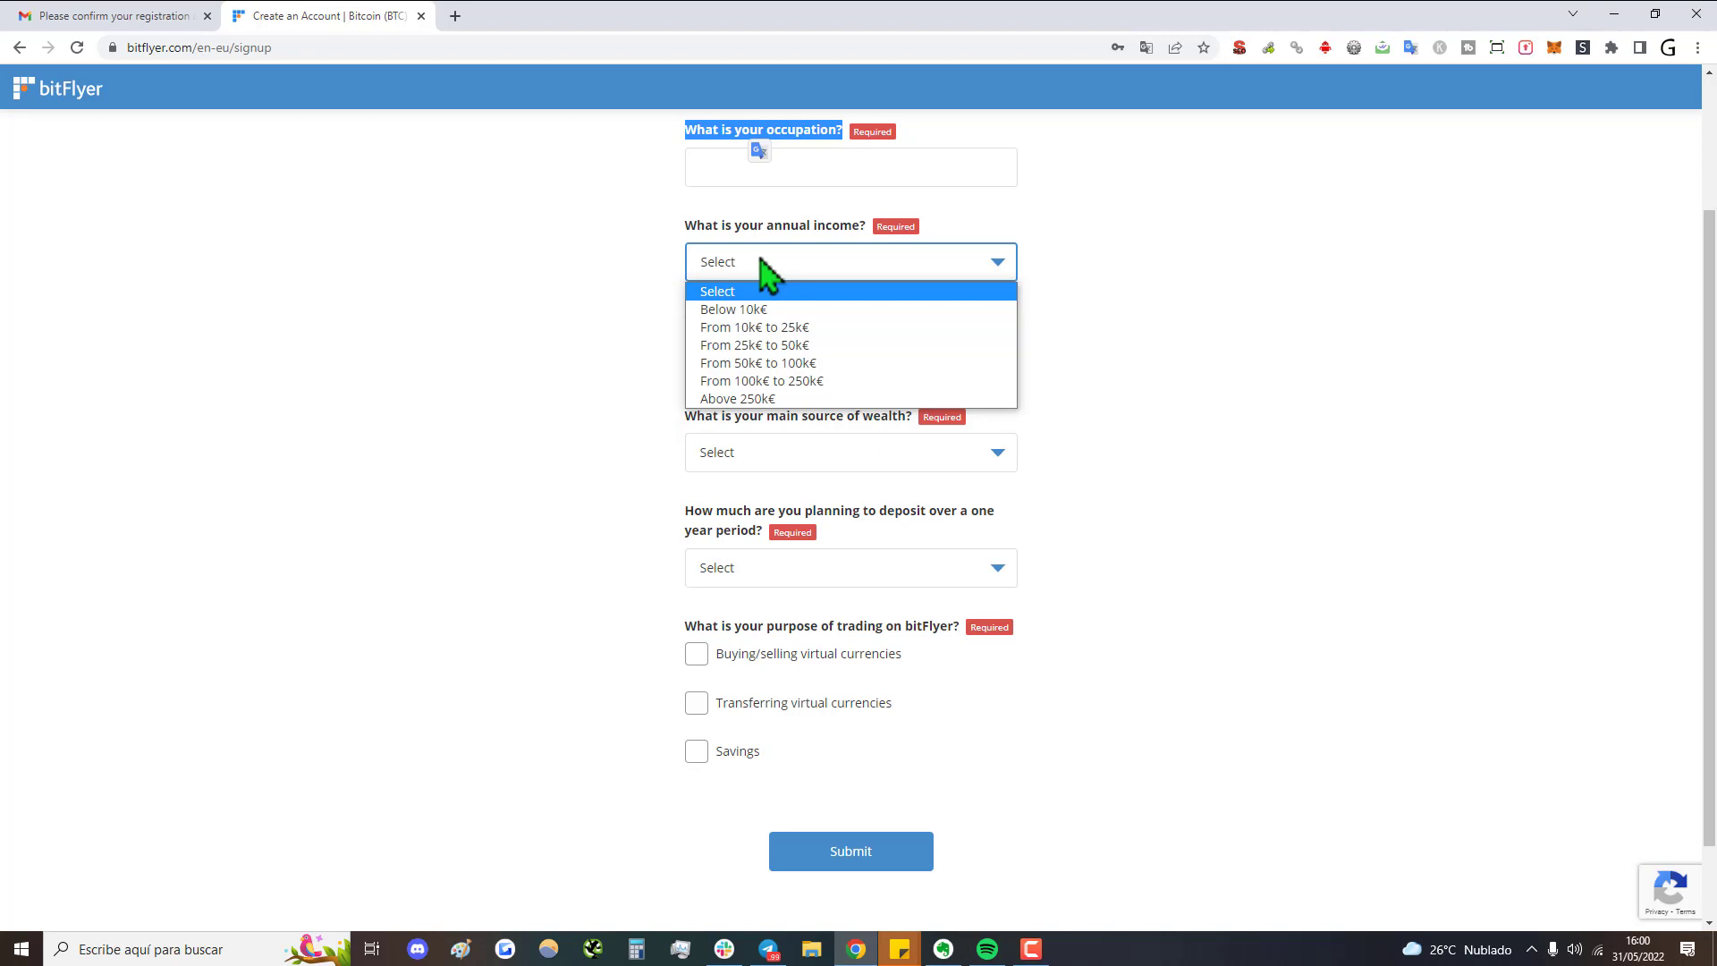
click(617, 458)
click(841, 363)
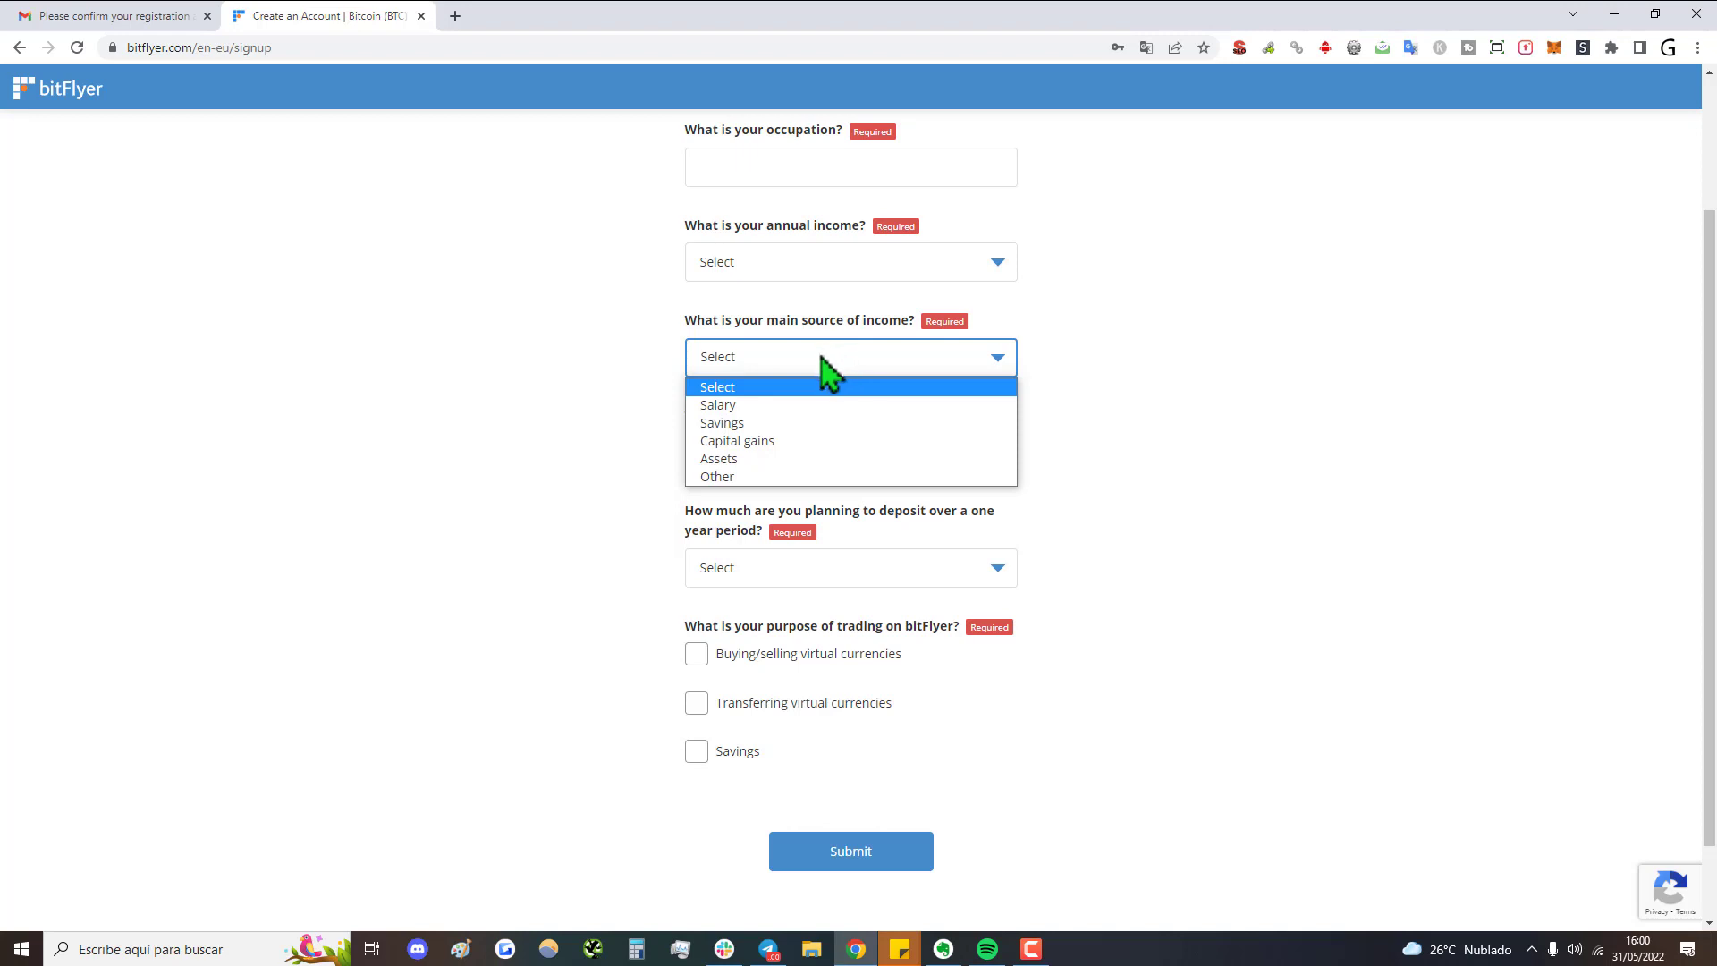
click(610, 492)
click(769, 452)
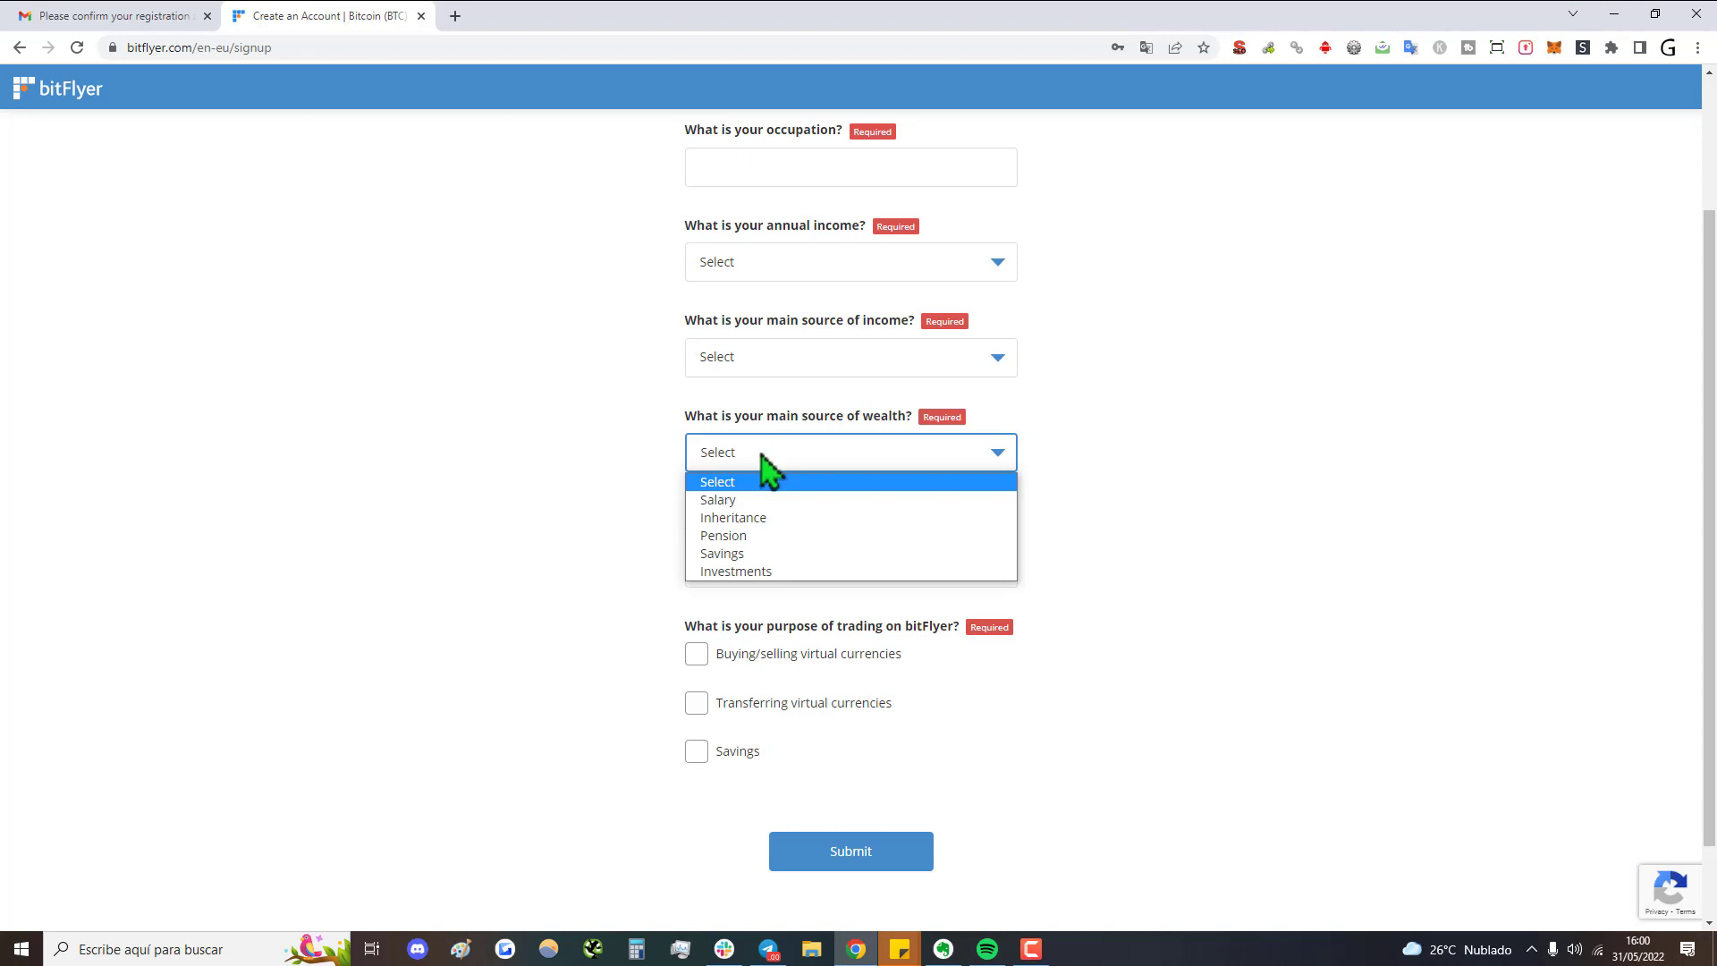
triple_click(769, 463)
click(783, 458)
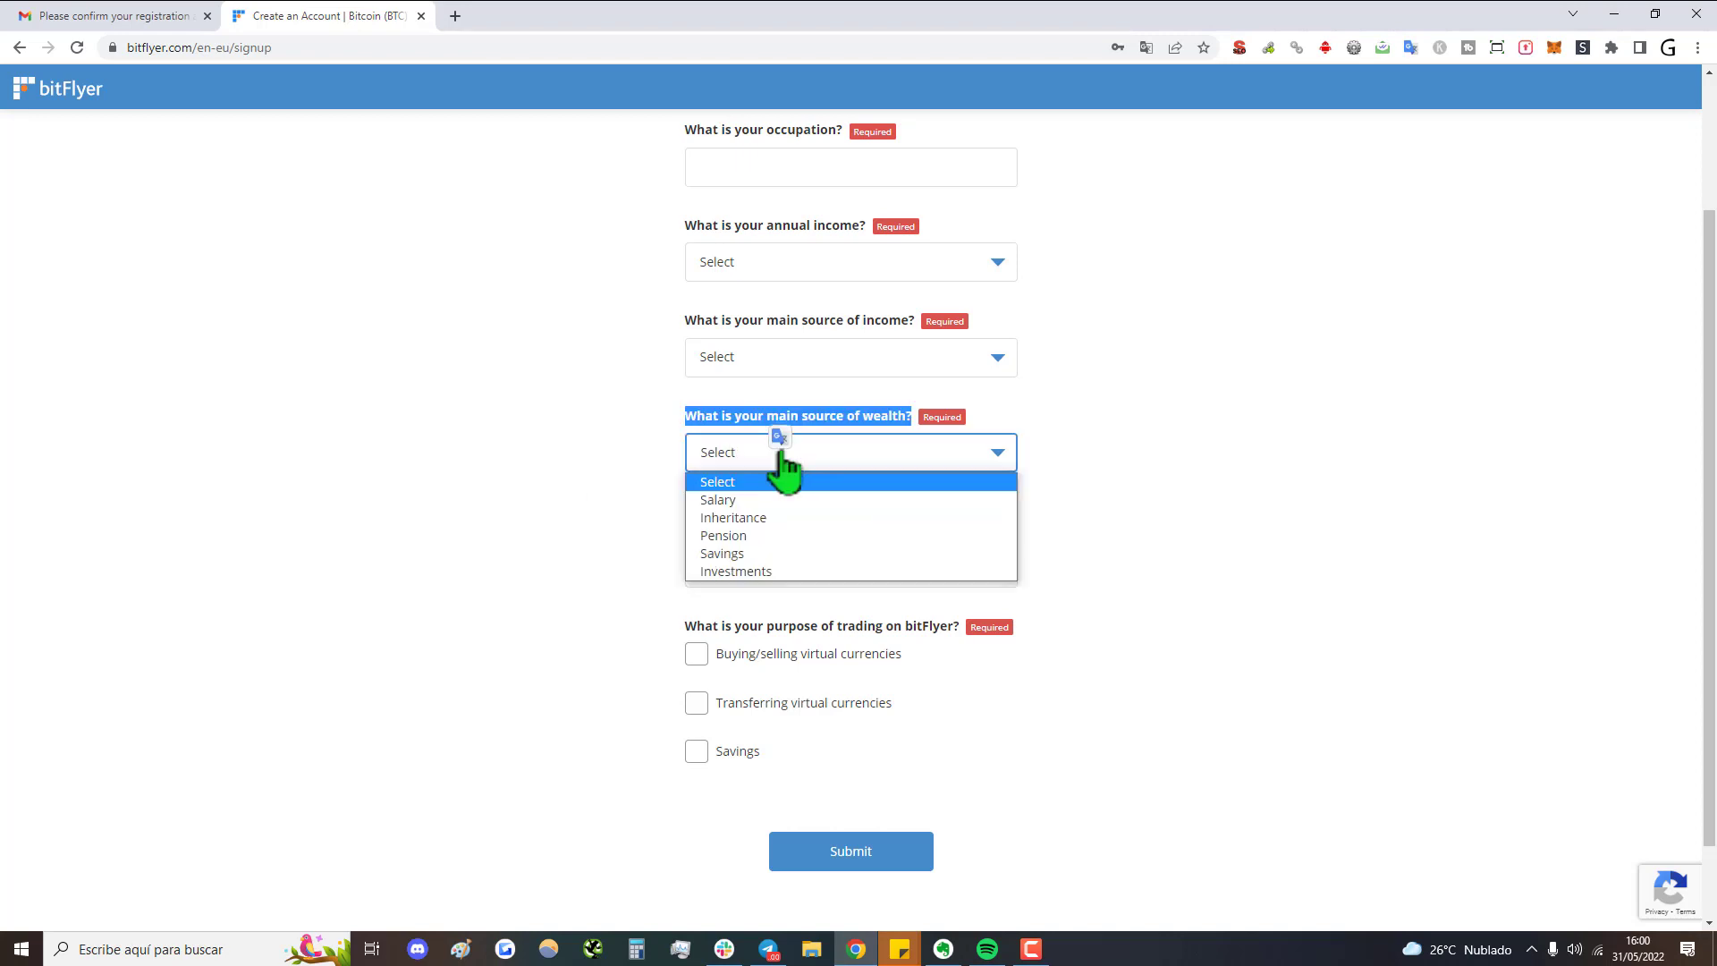
click(404, 621)
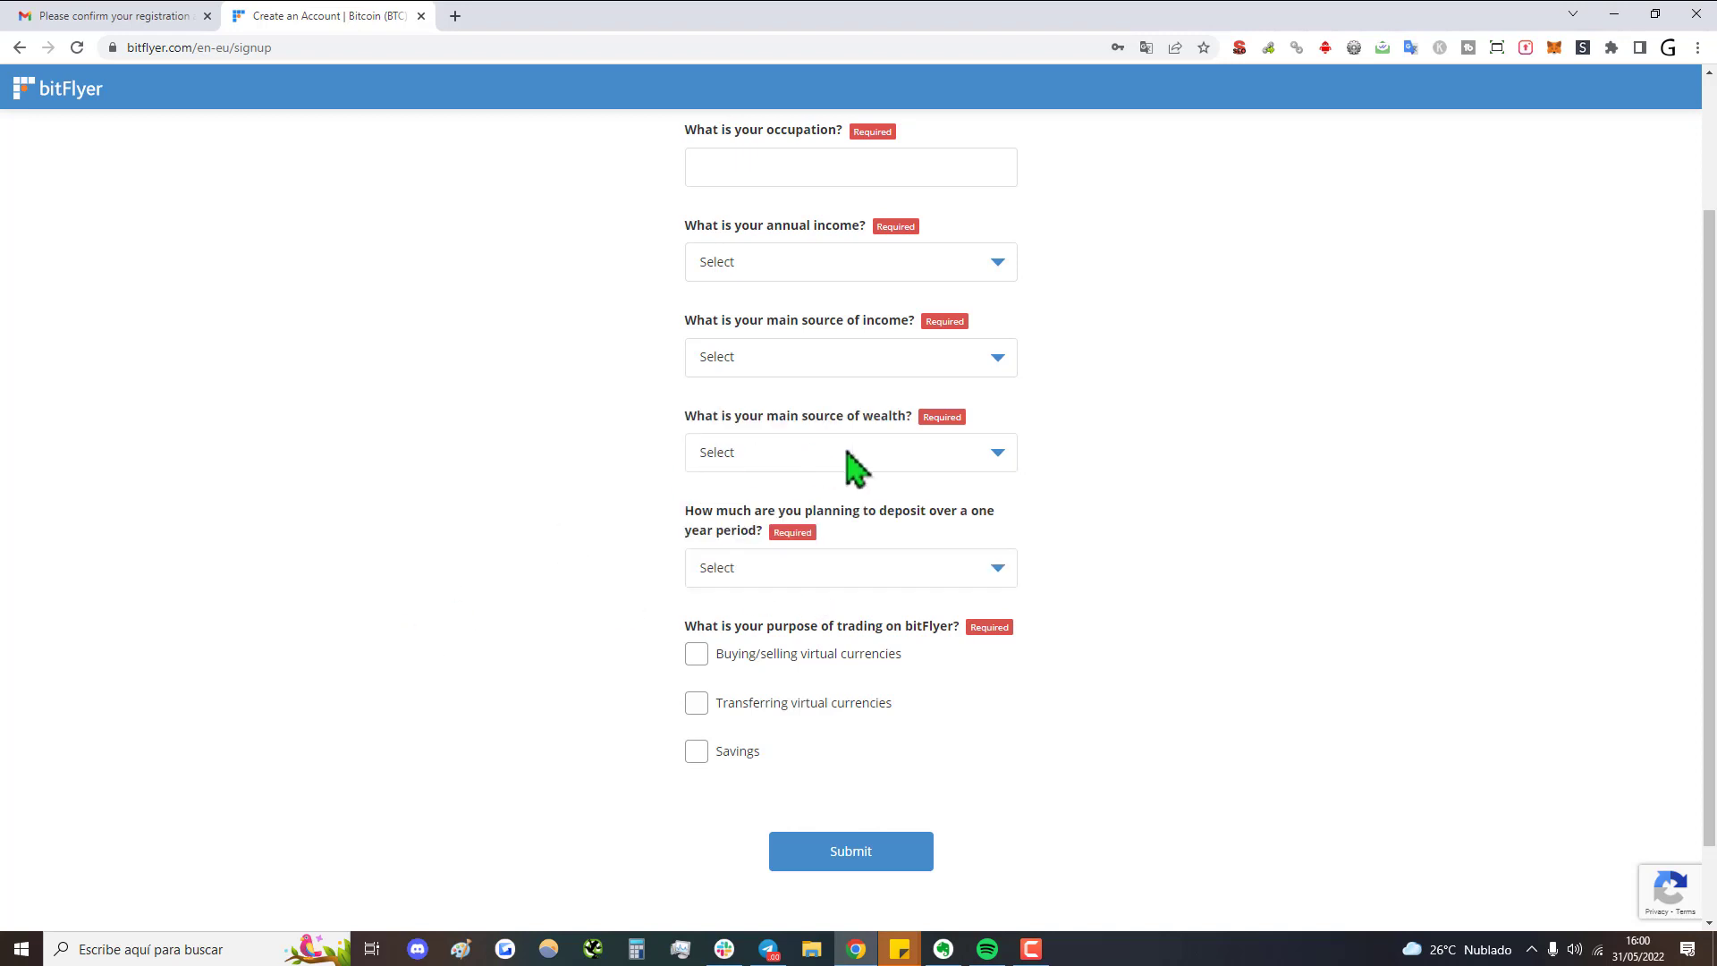
click(871, 572)
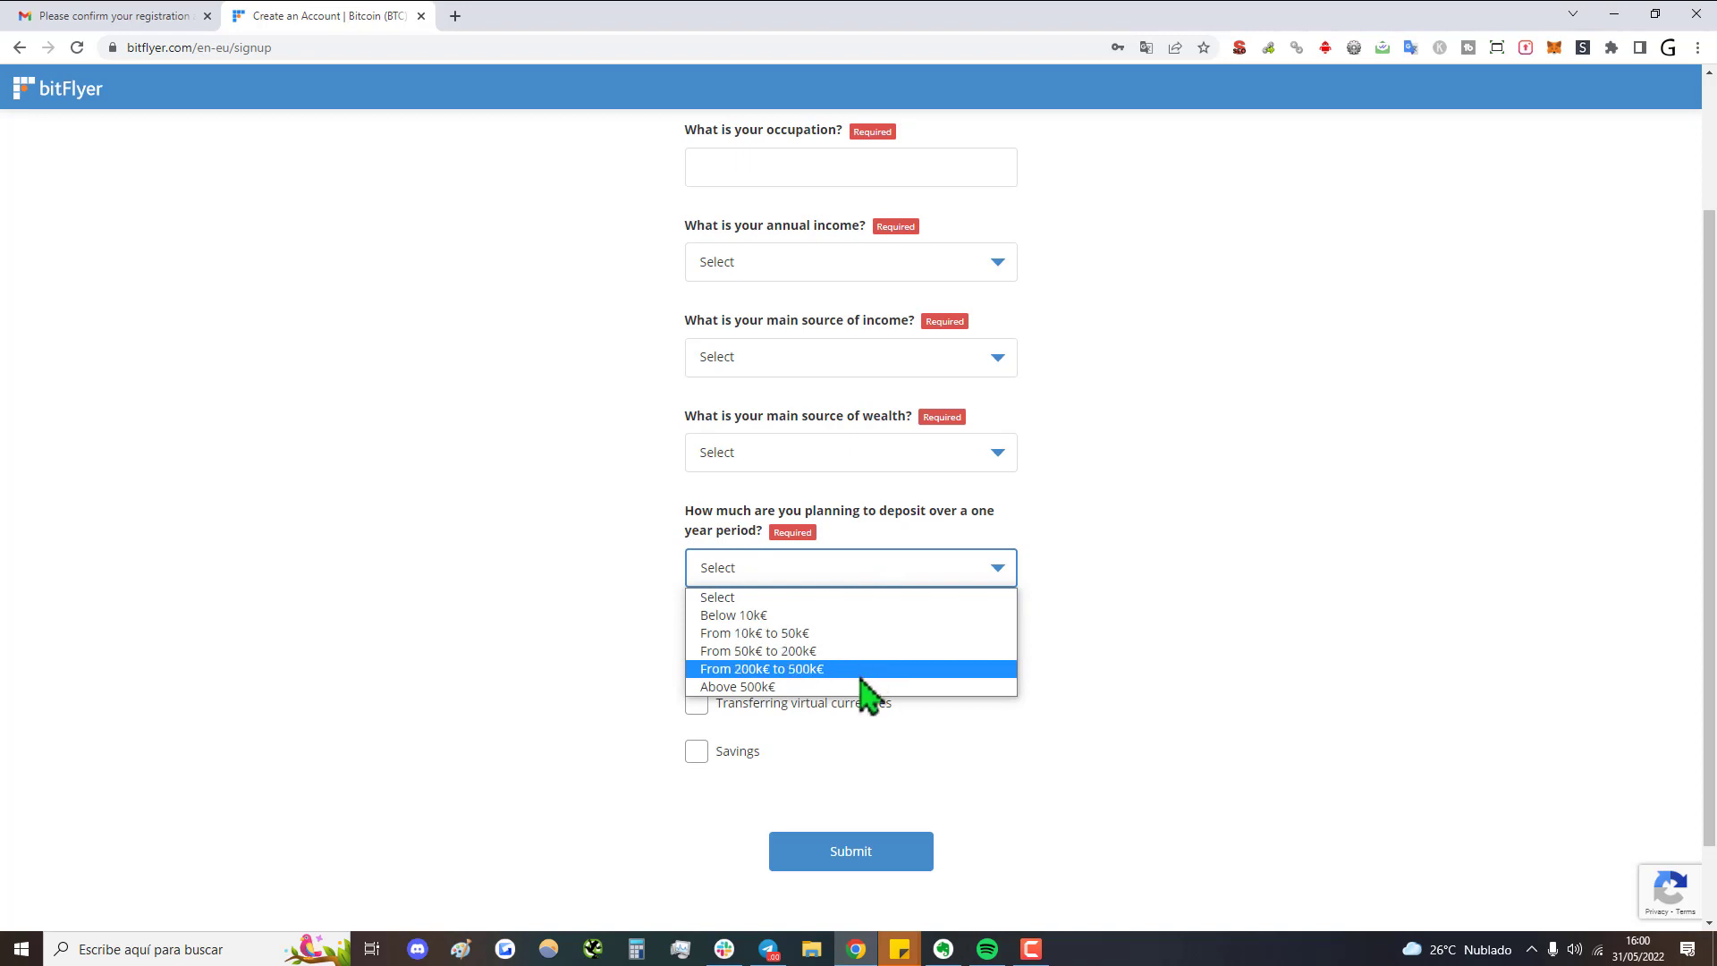
click(427, 692)
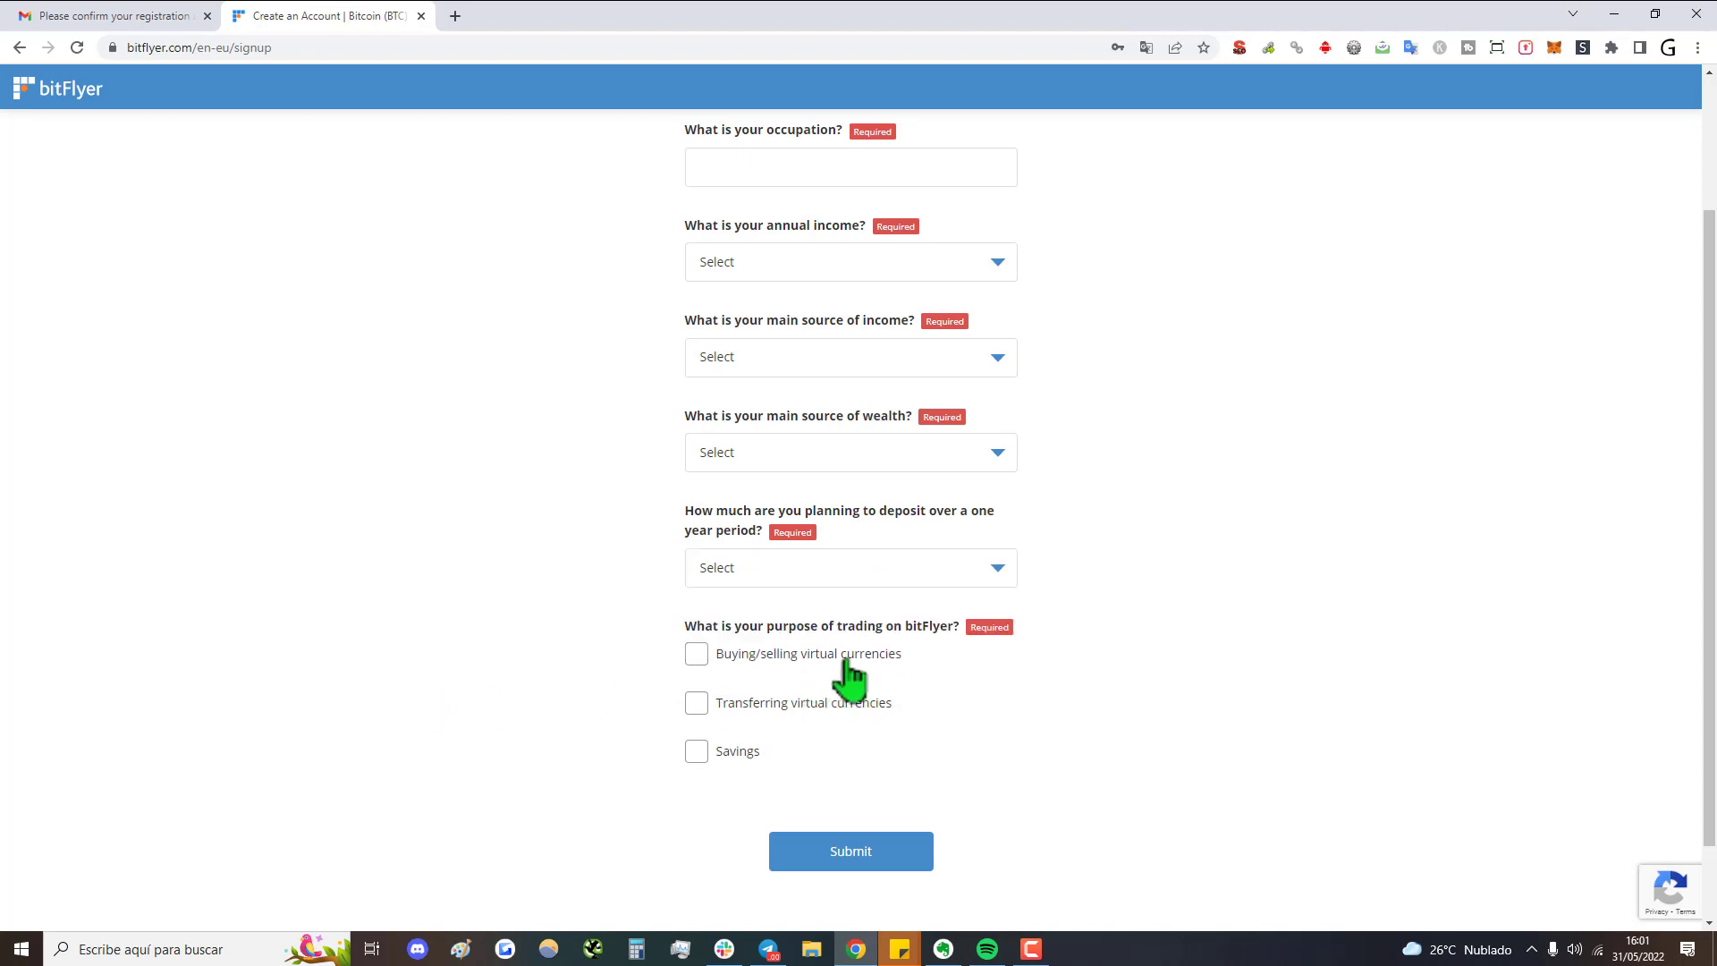
Tick buying/selling, transferring and savings as trading purposes and submit the form
click(696, 656)
click(697, 704)
click(697, 751)
scroll(795, 615, up, 1)
scroll(823, 326, up, 2)
scroll(817, 797, down, 3)
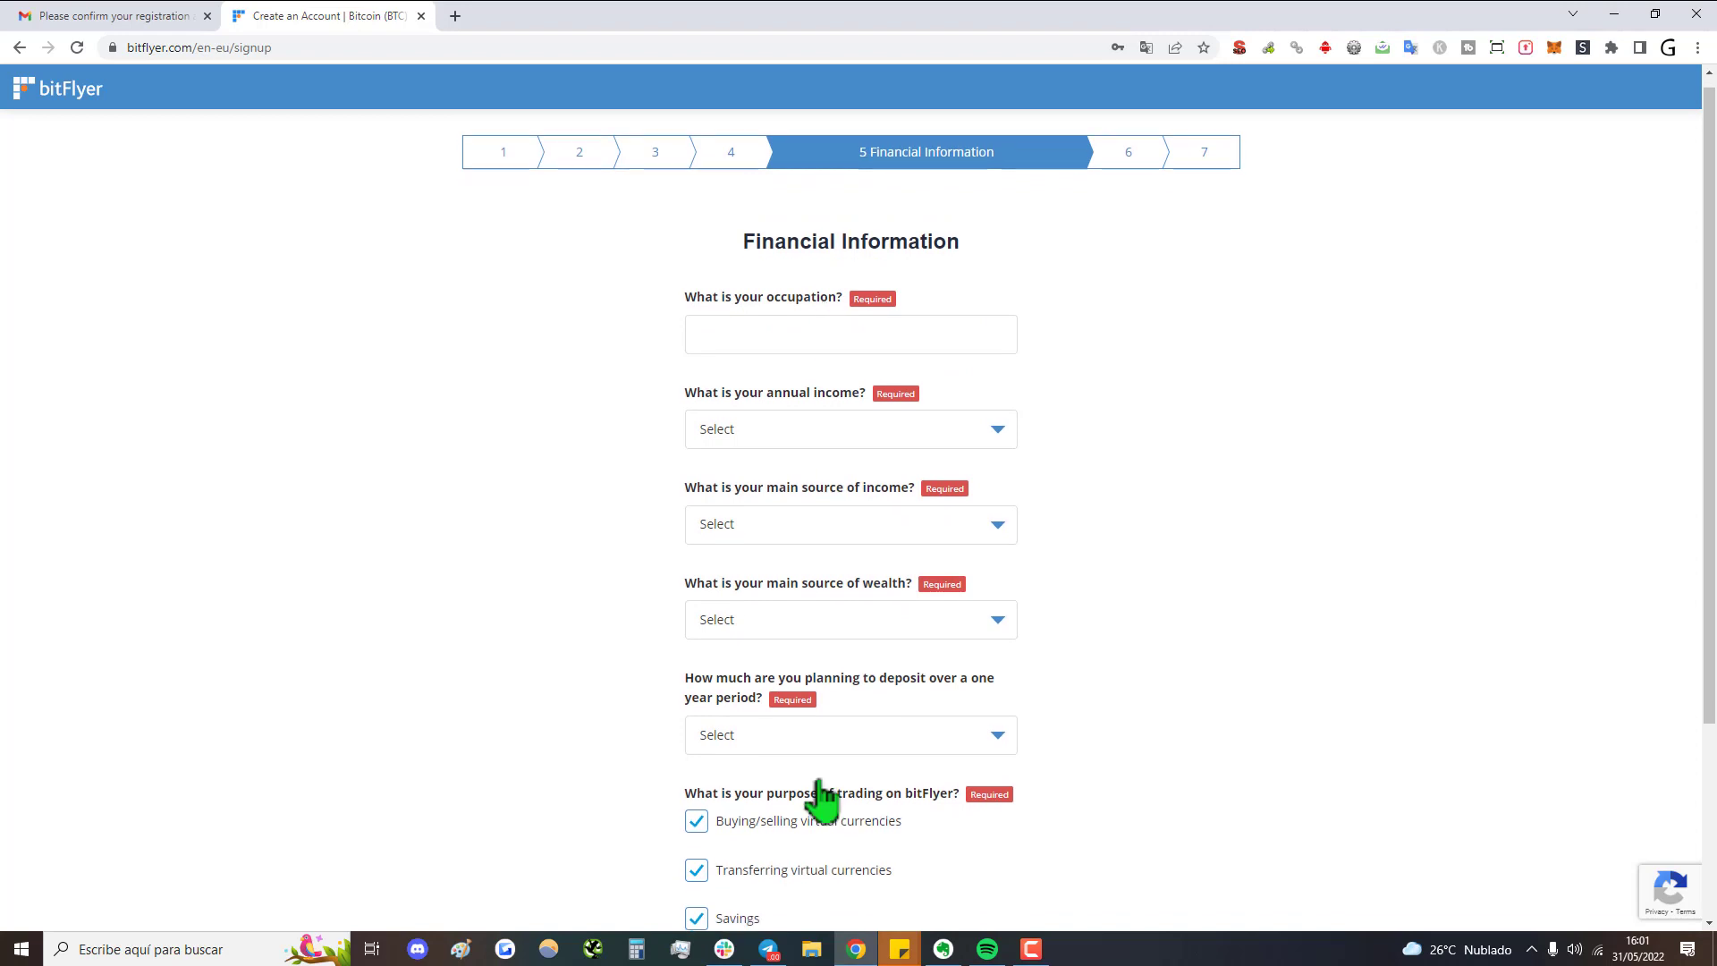
click(860, 760)
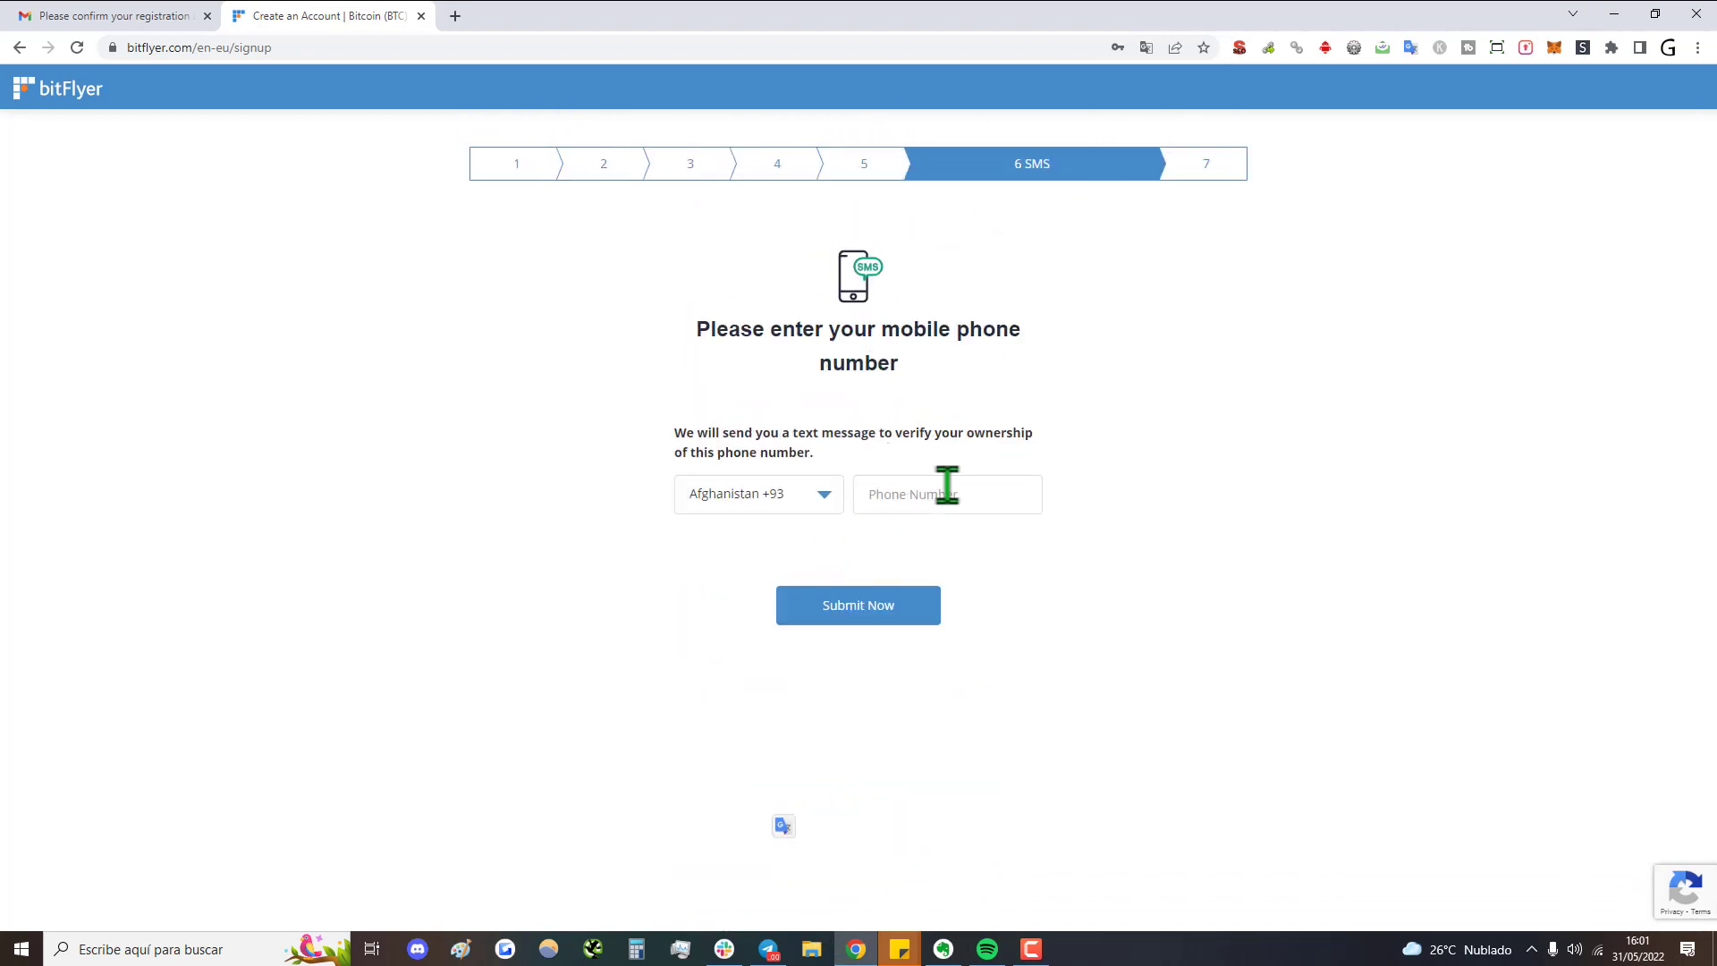
Select Spain +34, paste the mobile number and send it for SMS verification
click(775, 501)
scroll(782, 606, down, 4)
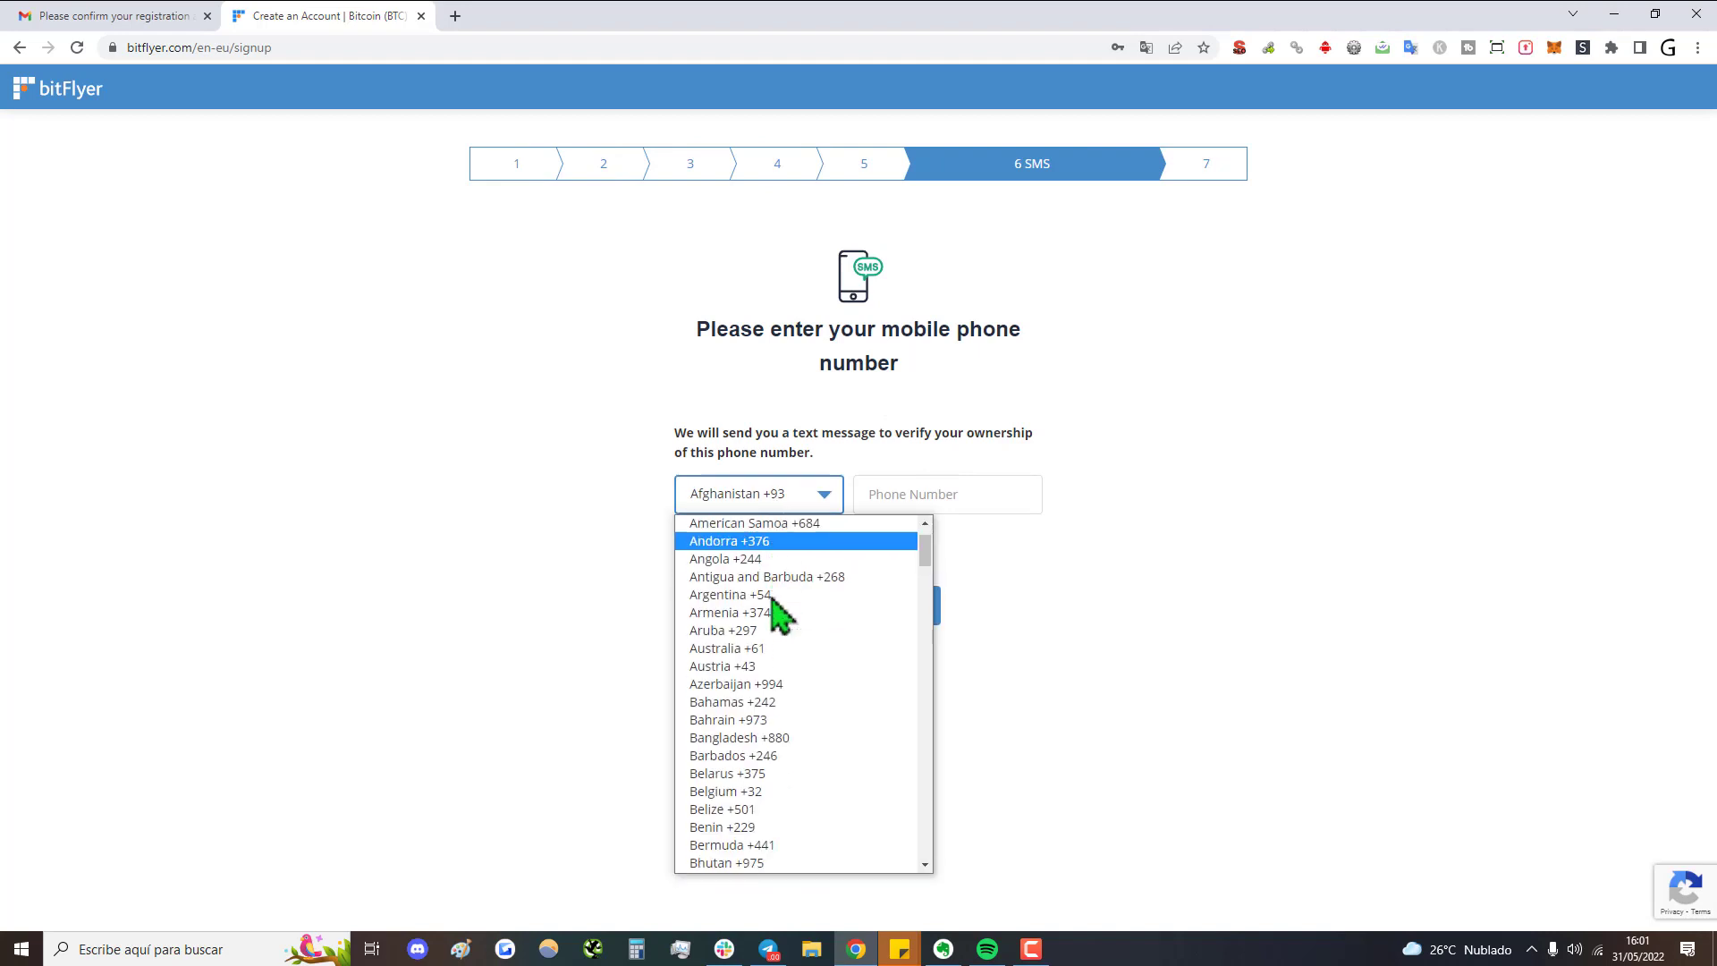
text(spain)
key(Tab)
key(ctrl+v)
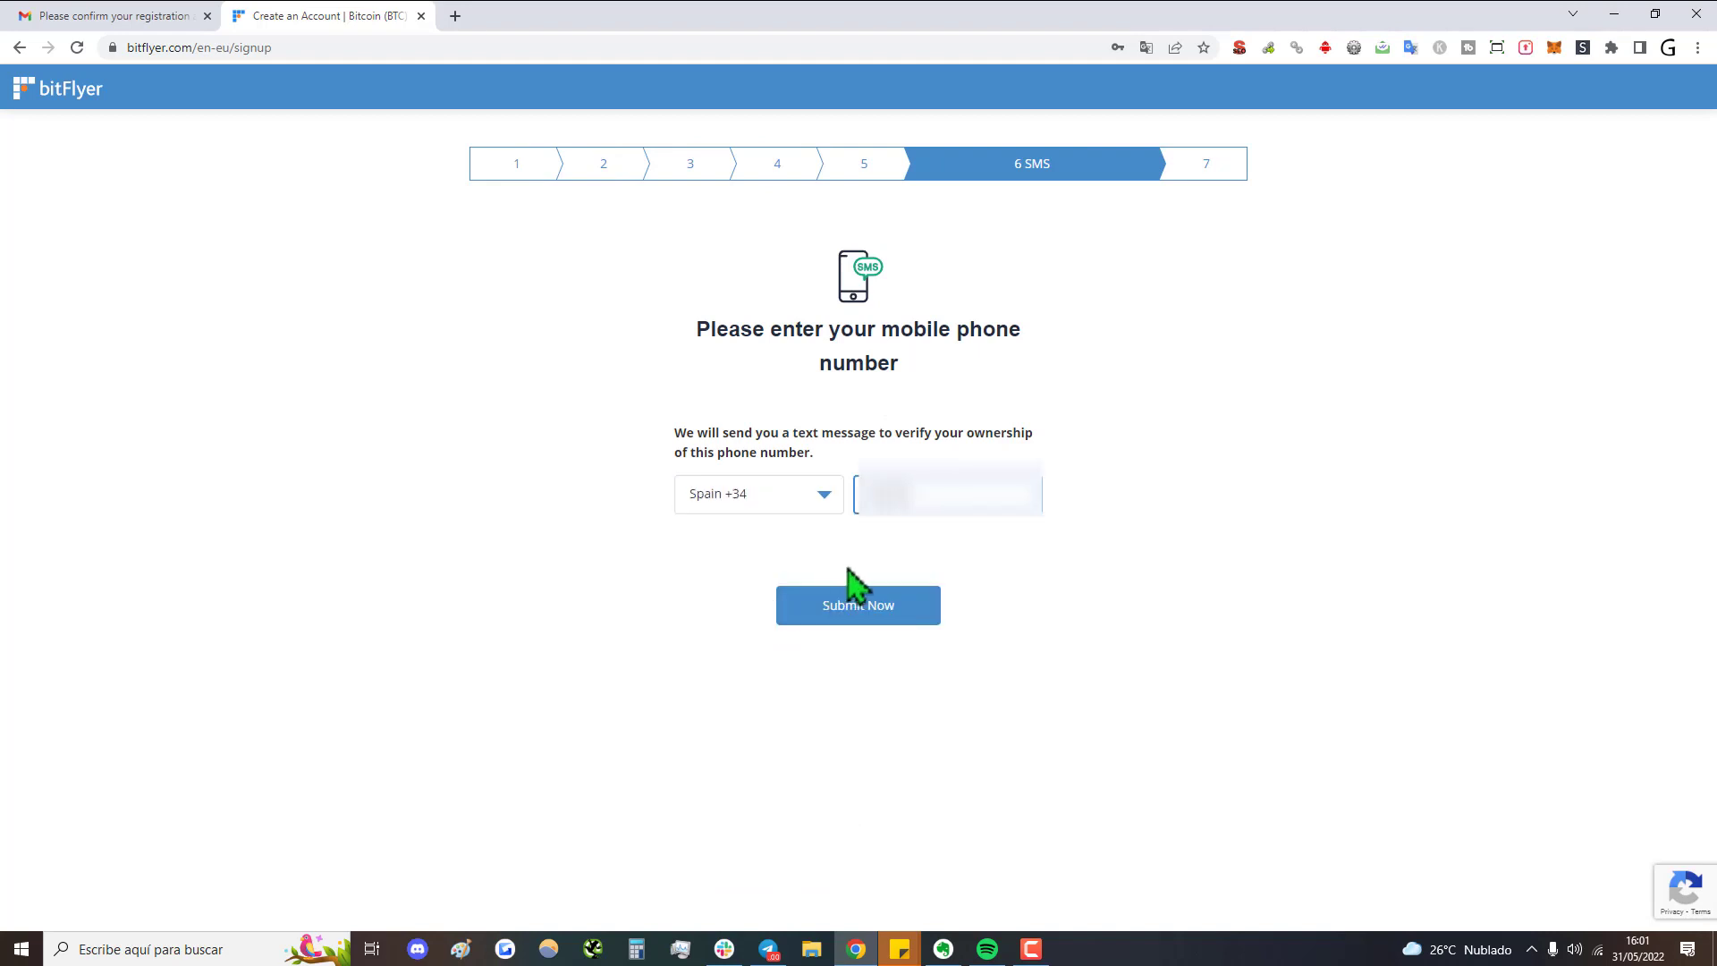
click(907, 617)
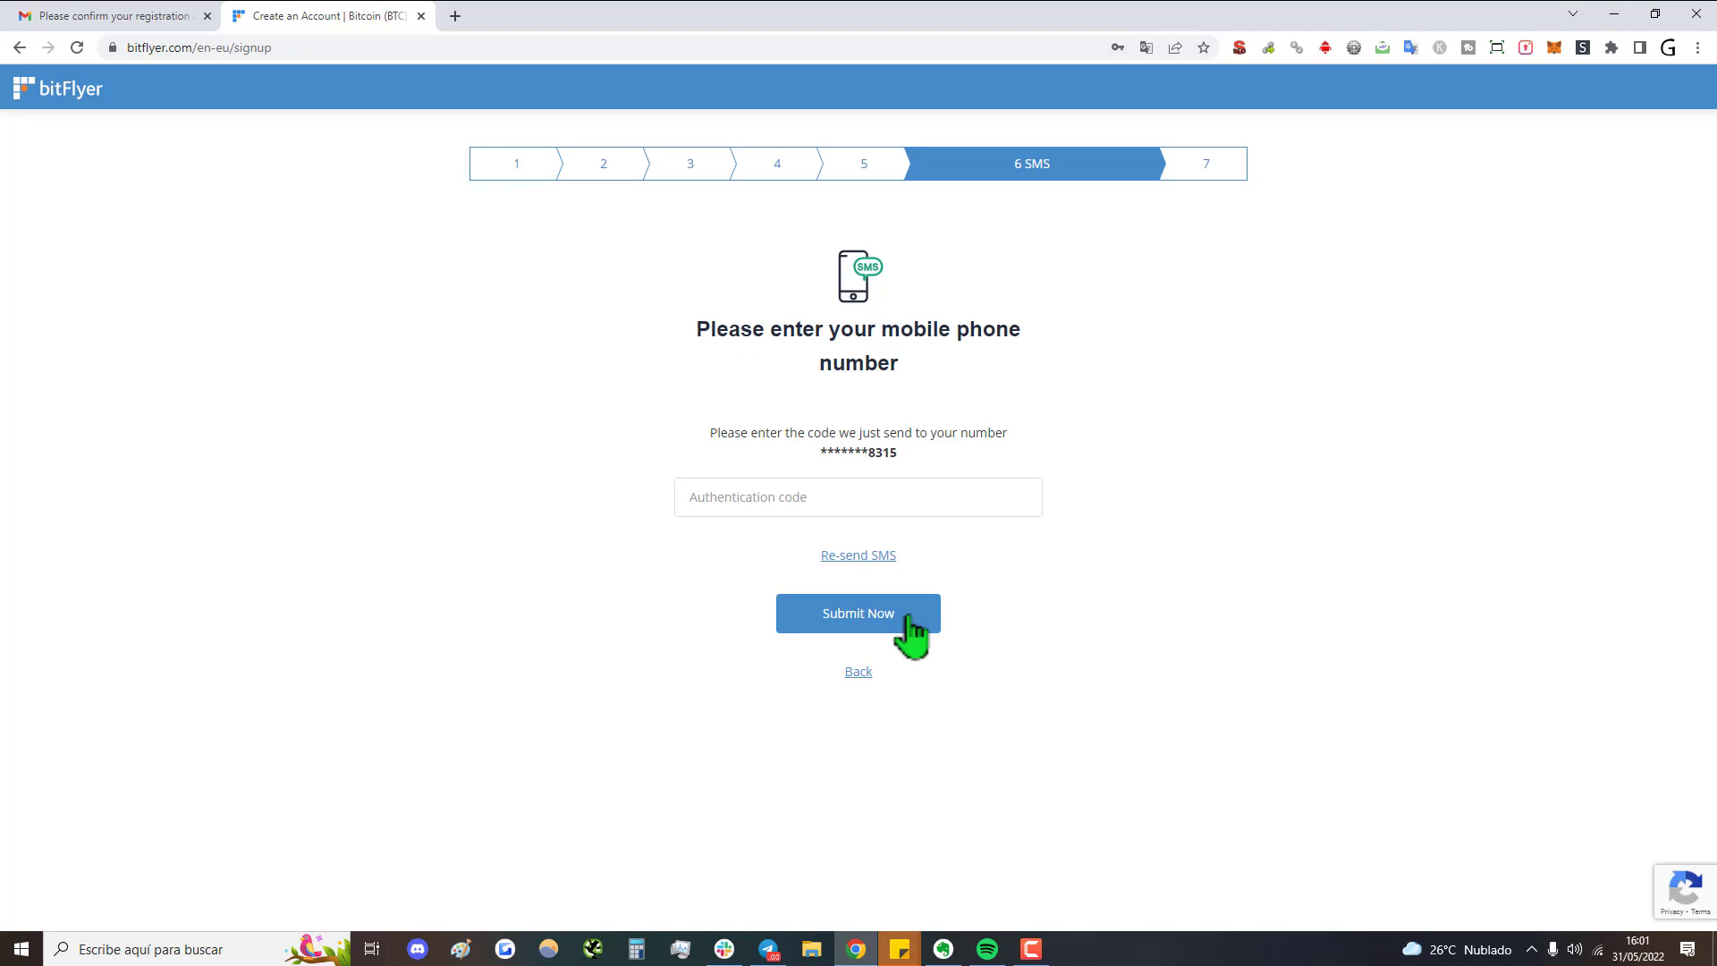
Enter the SMS authentication code, then choose the Trade PRO upgrade
click(870, 499)
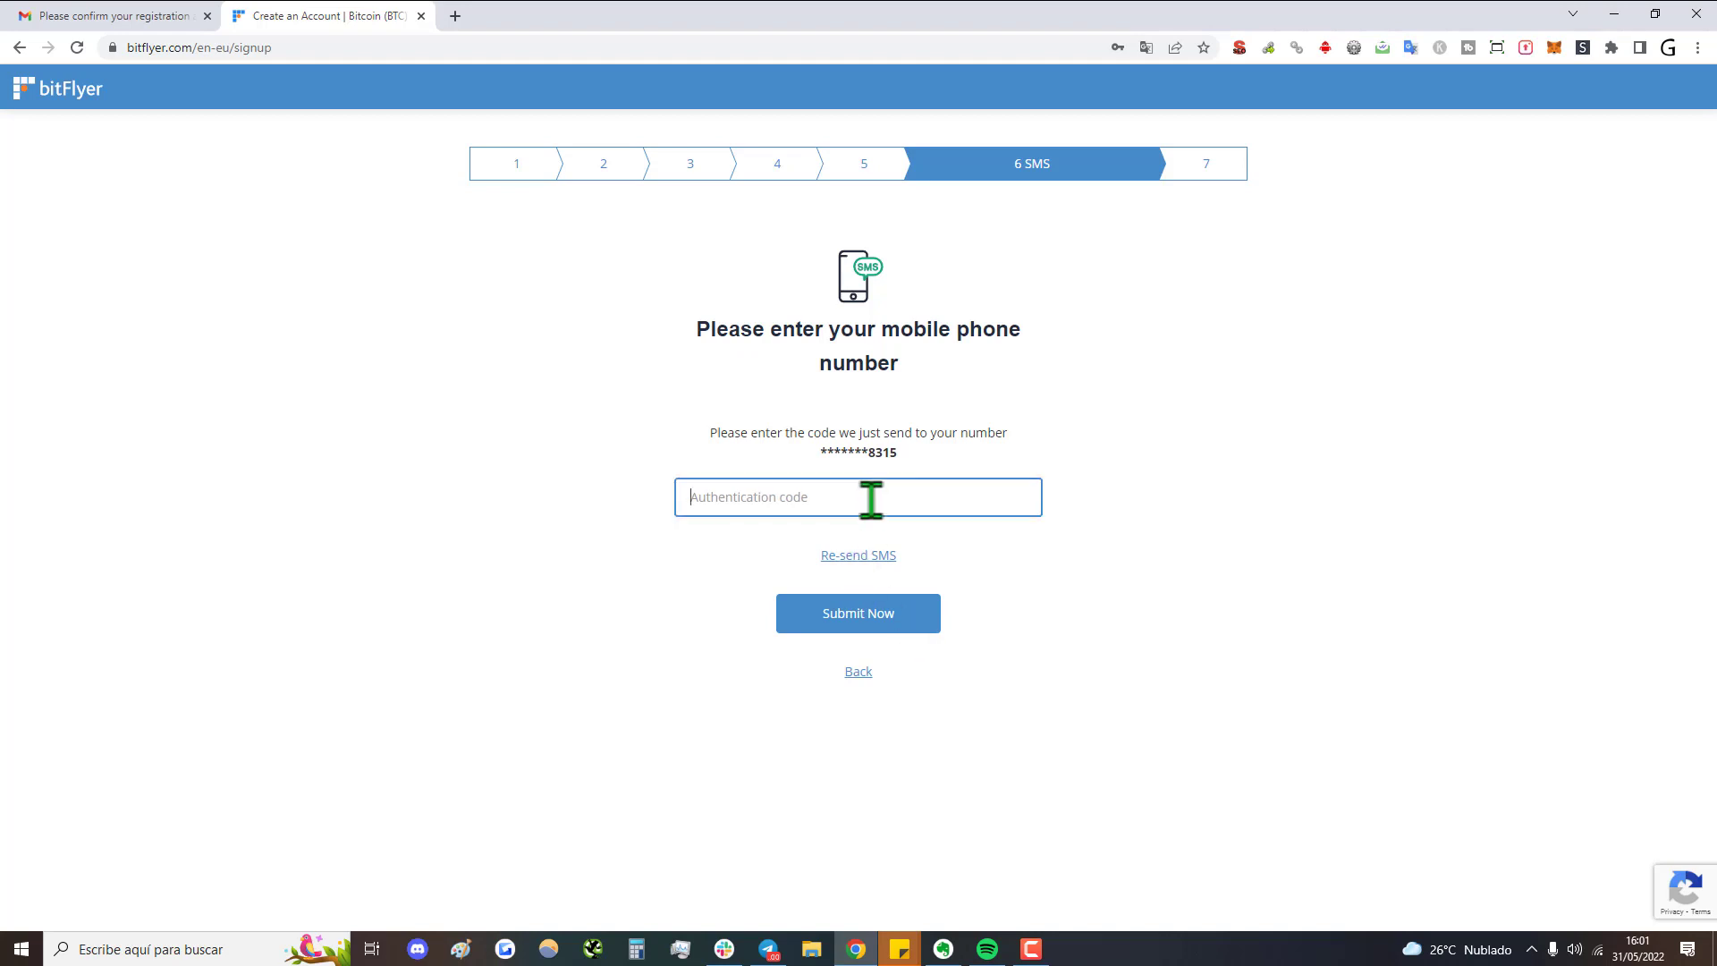
key(Return)
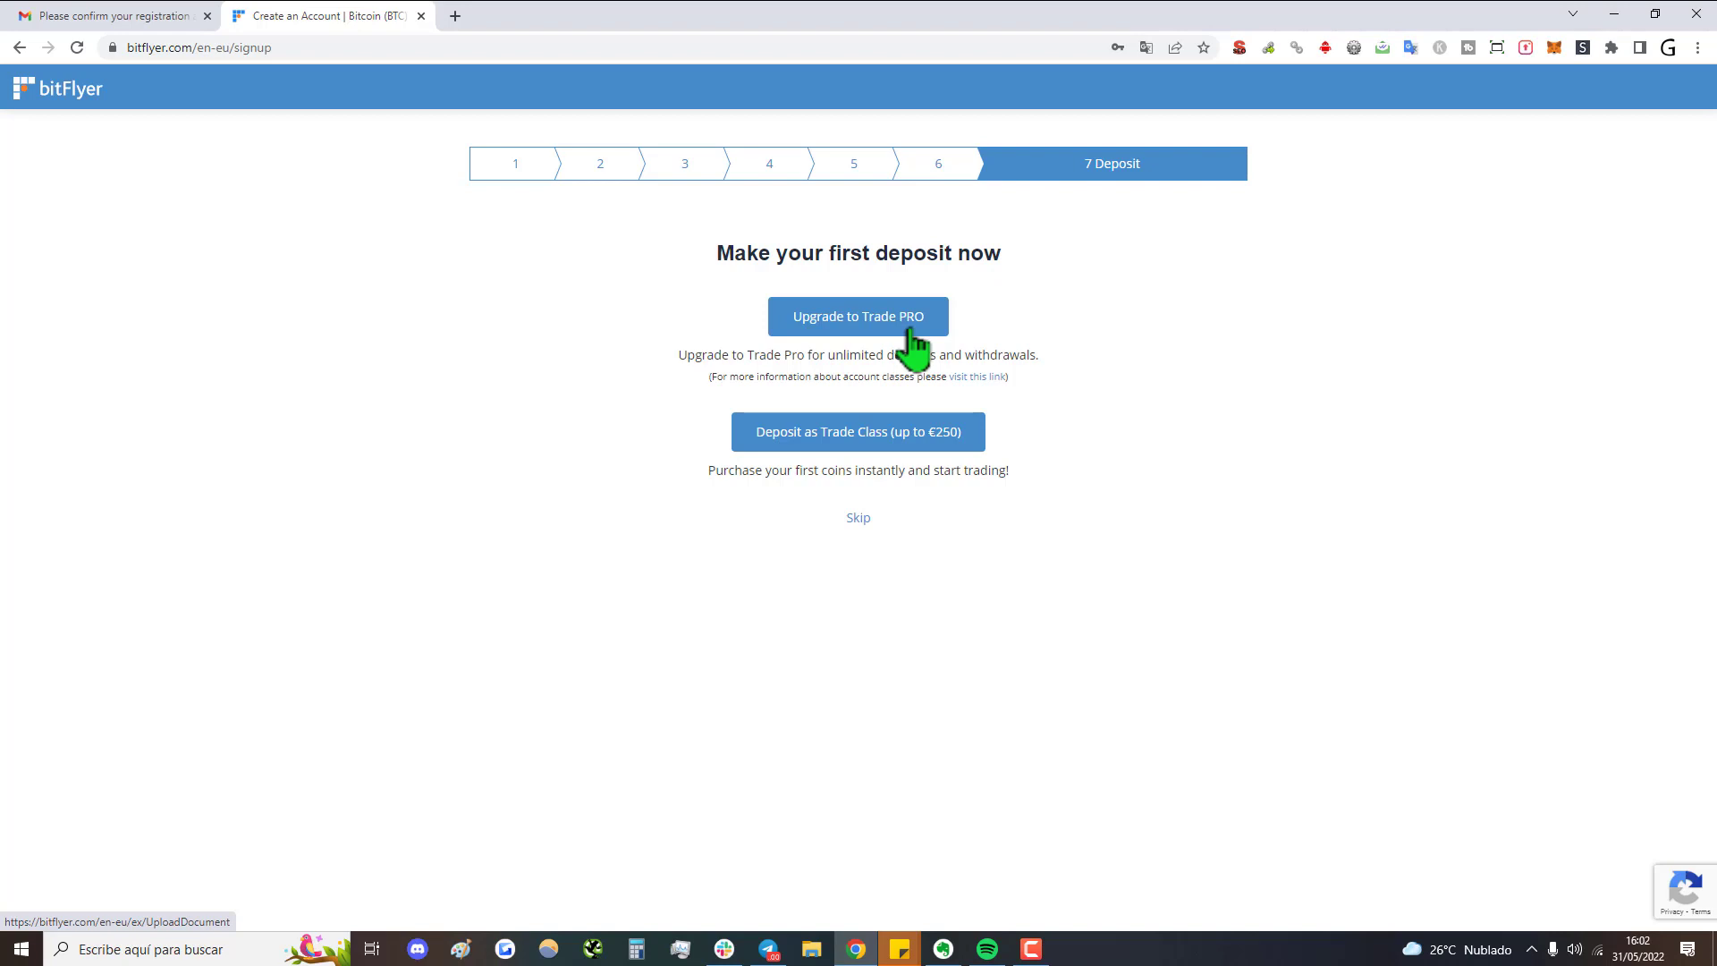
click(911, 329)
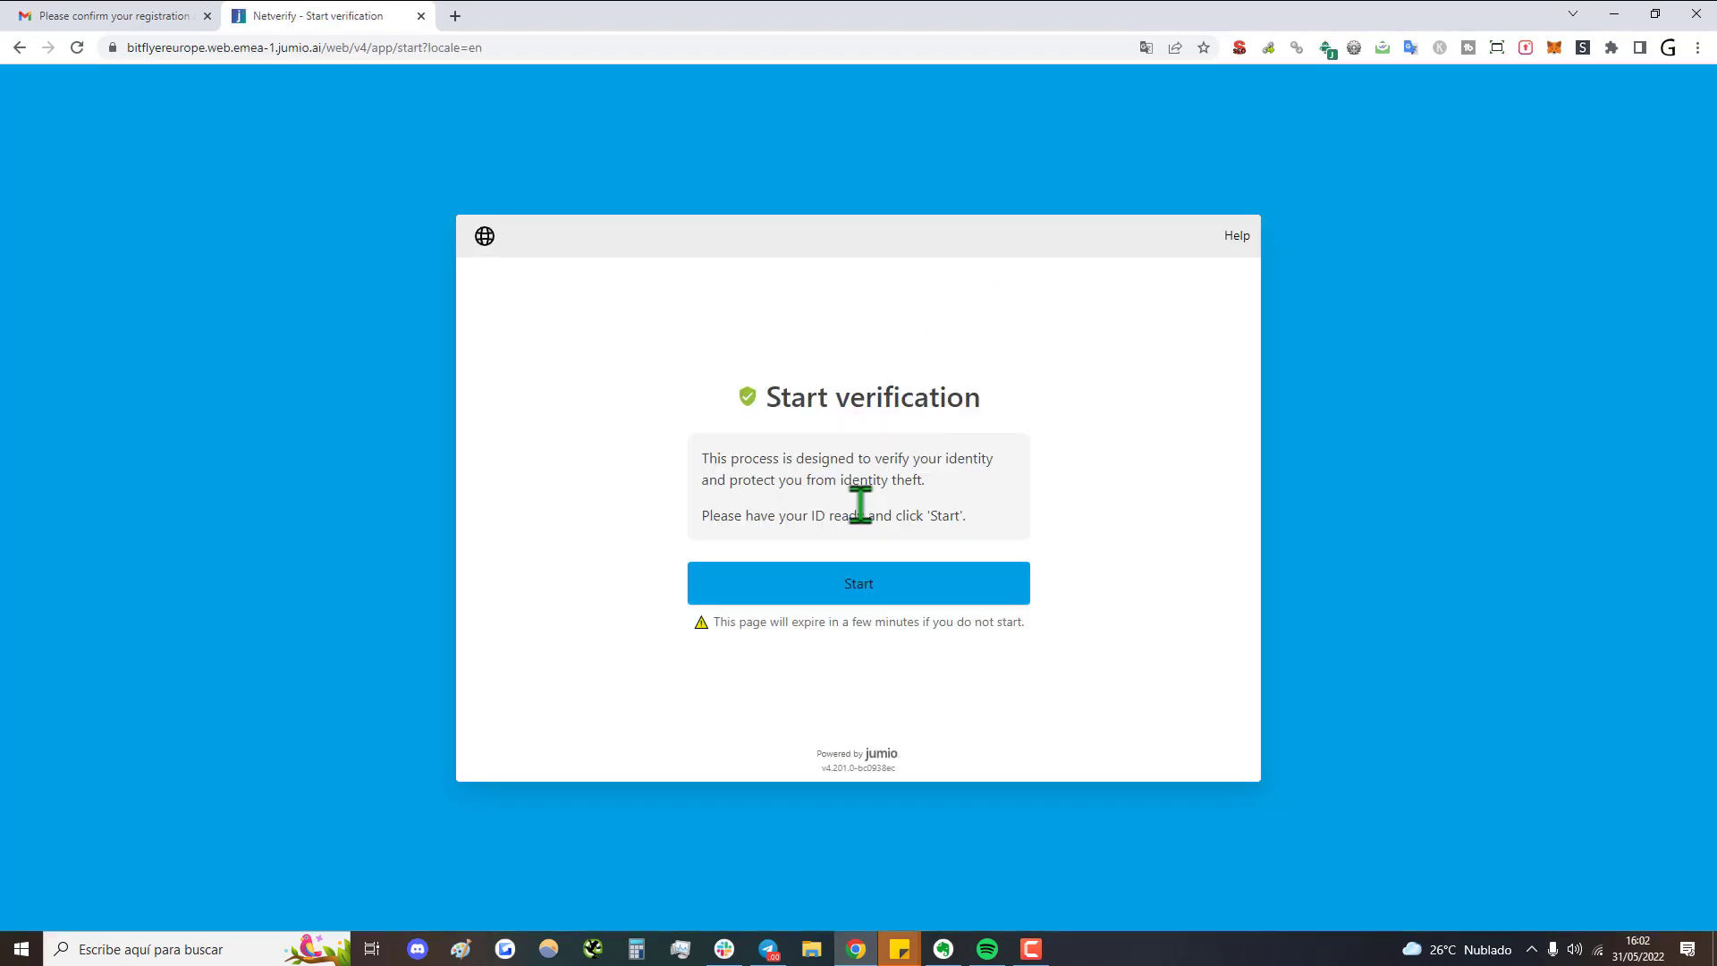
Start Jumio verification and pick Identity card with Spain as issuing country
click(875, 586)
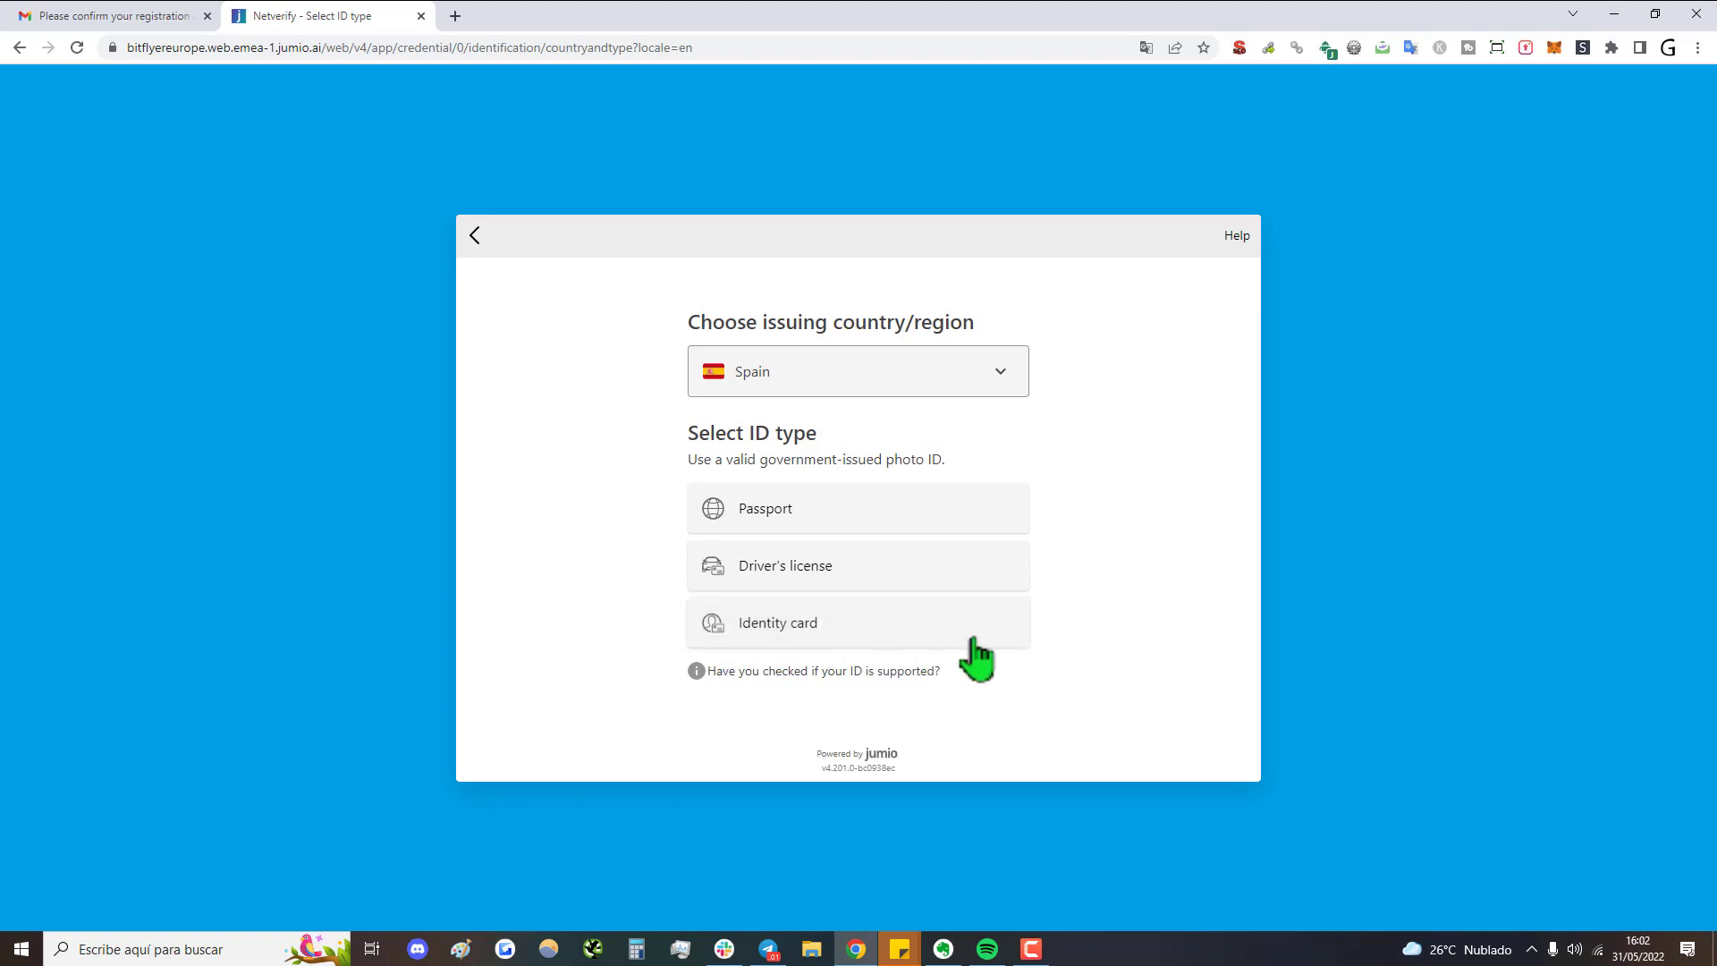
click(870, 636)
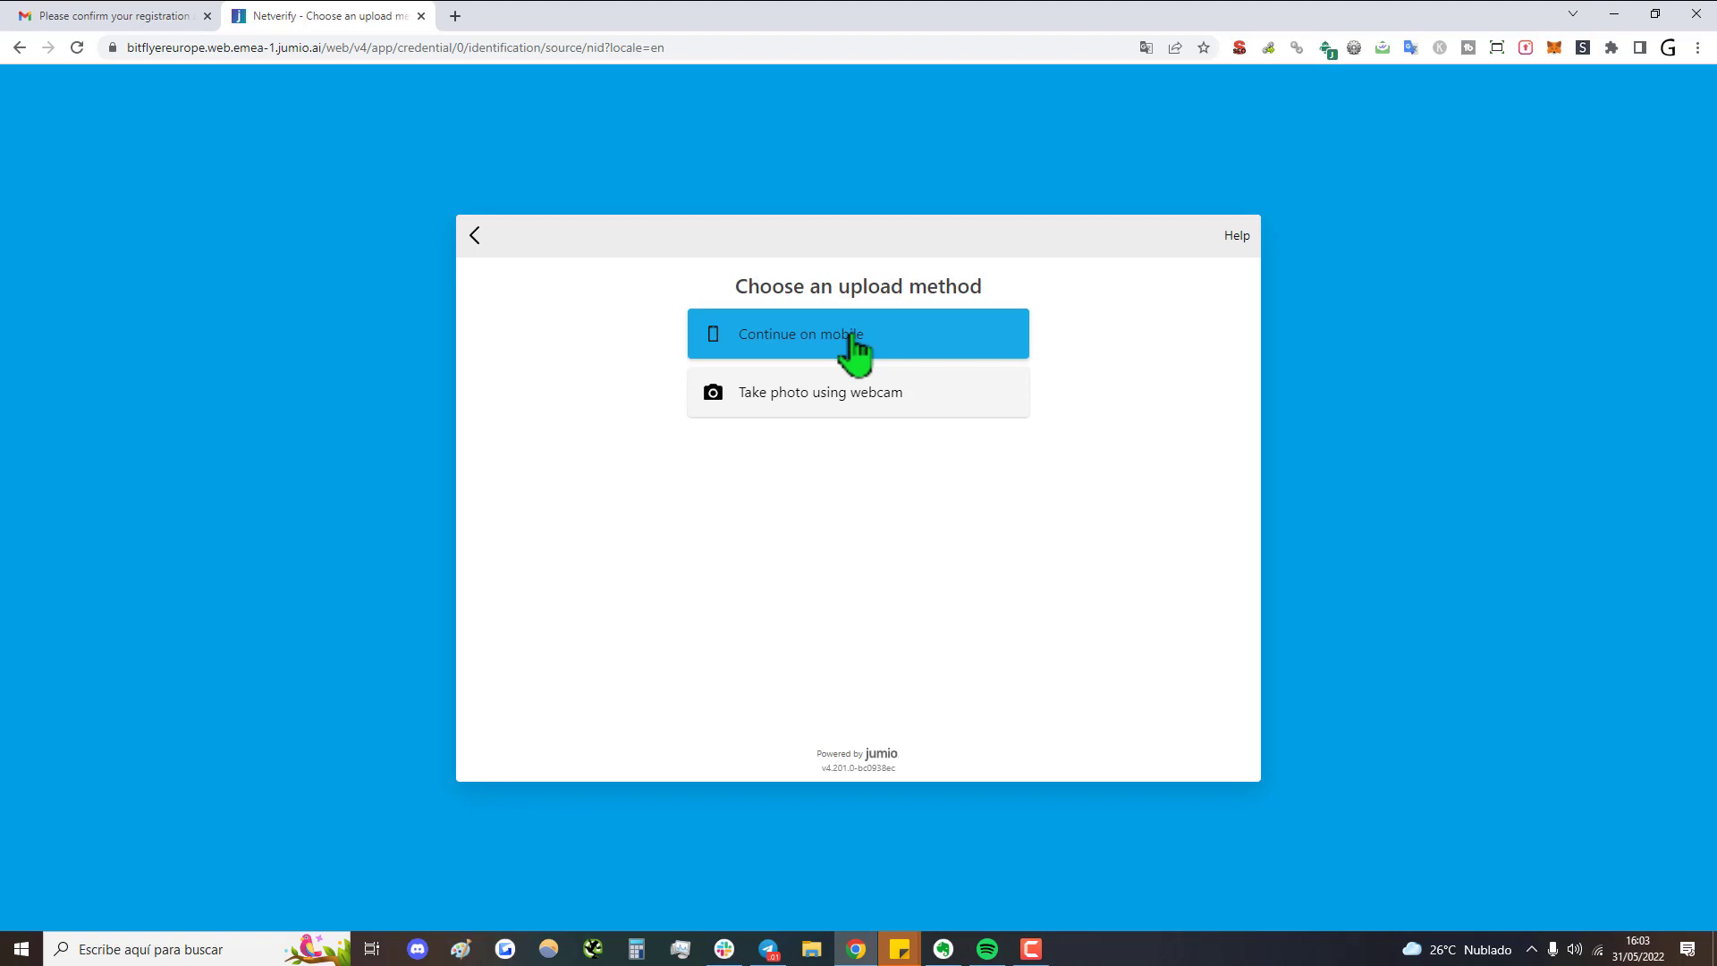
Capture the identity card's front and back and a face selfie with the webcam
click(926, 398)
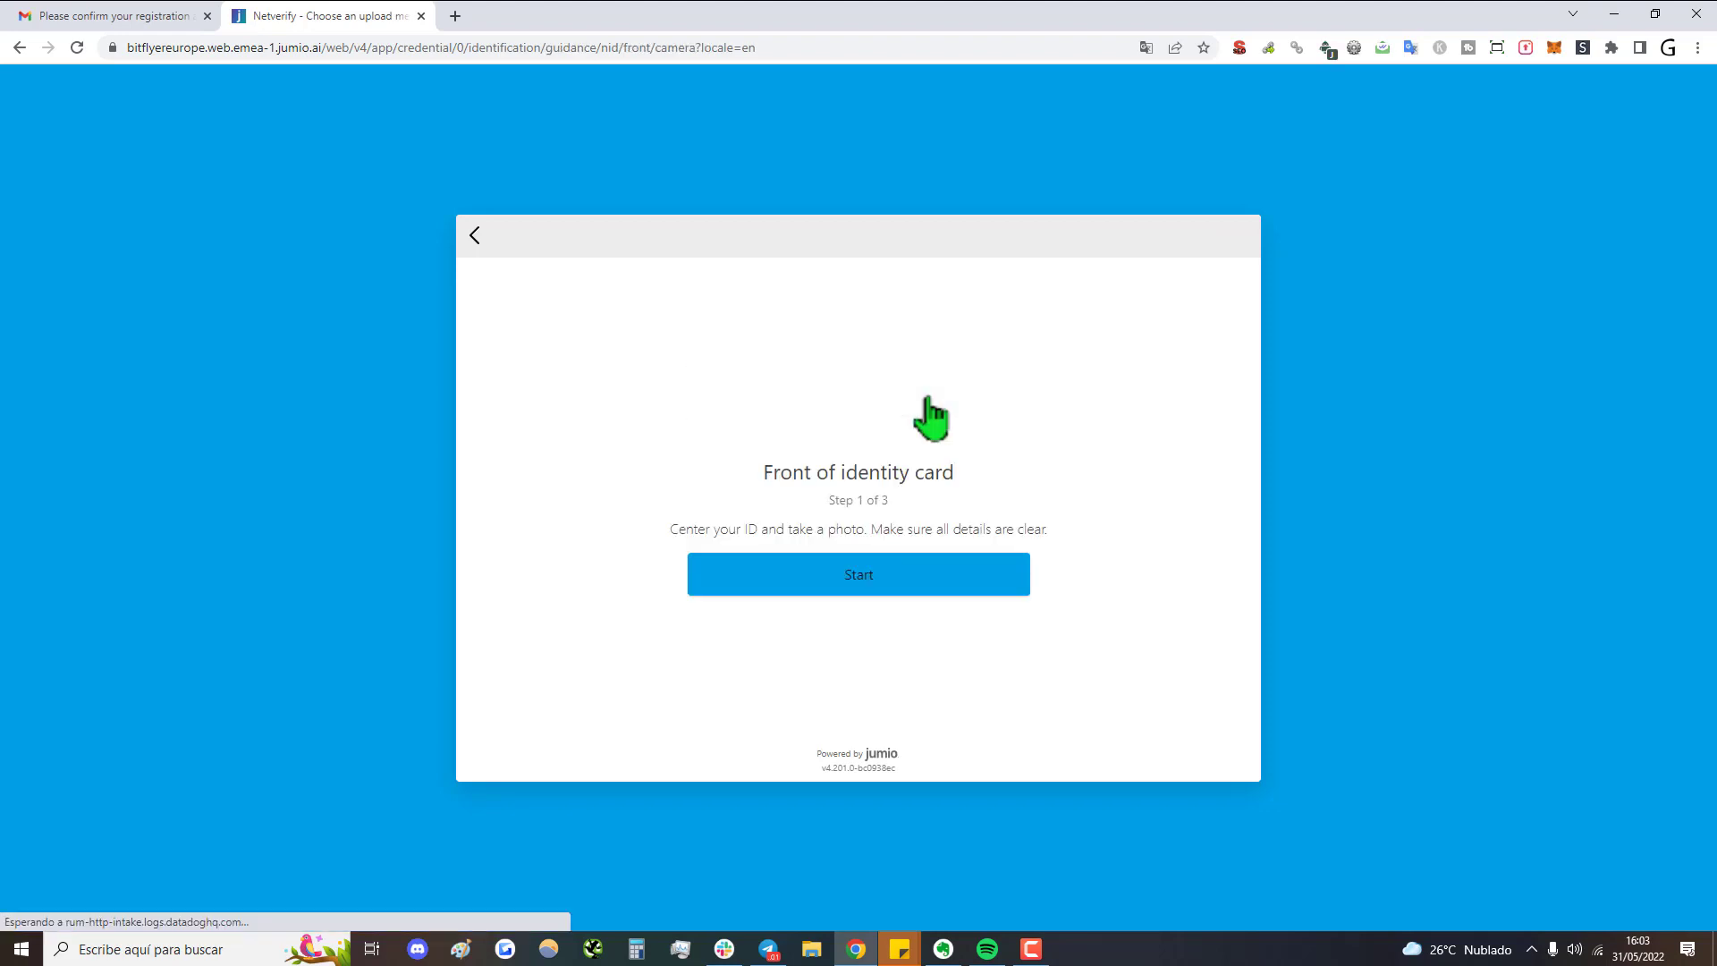
click(909, 575)
click(248, 154)
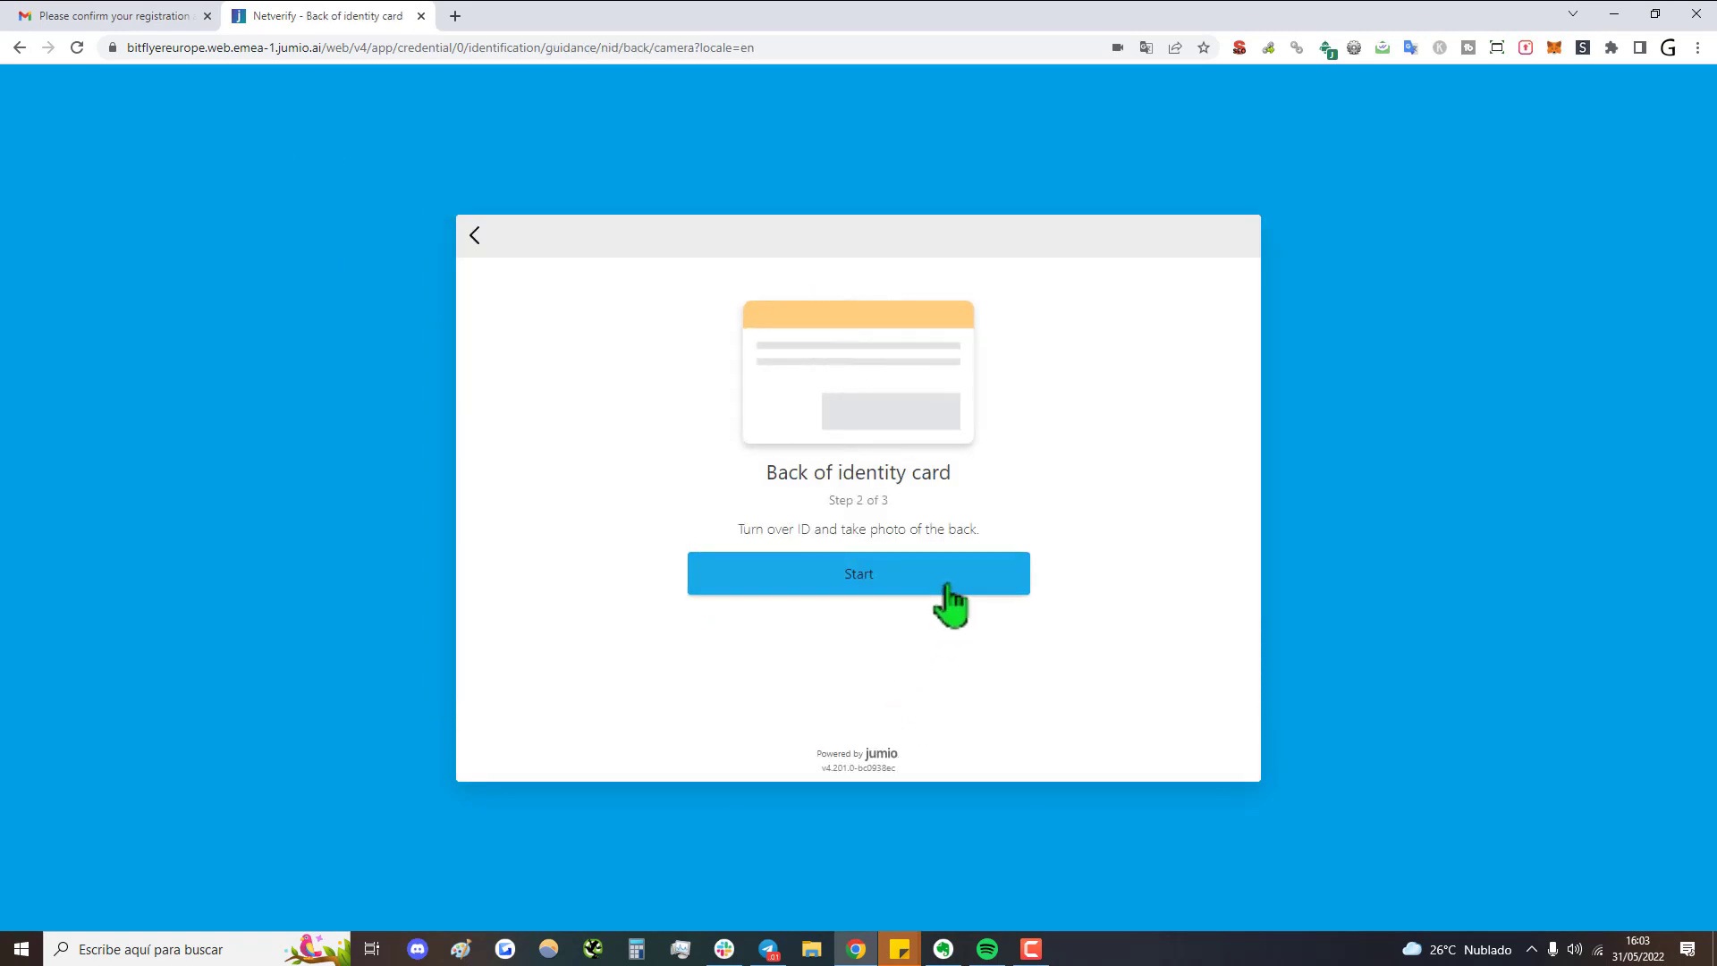
click(948, 586)
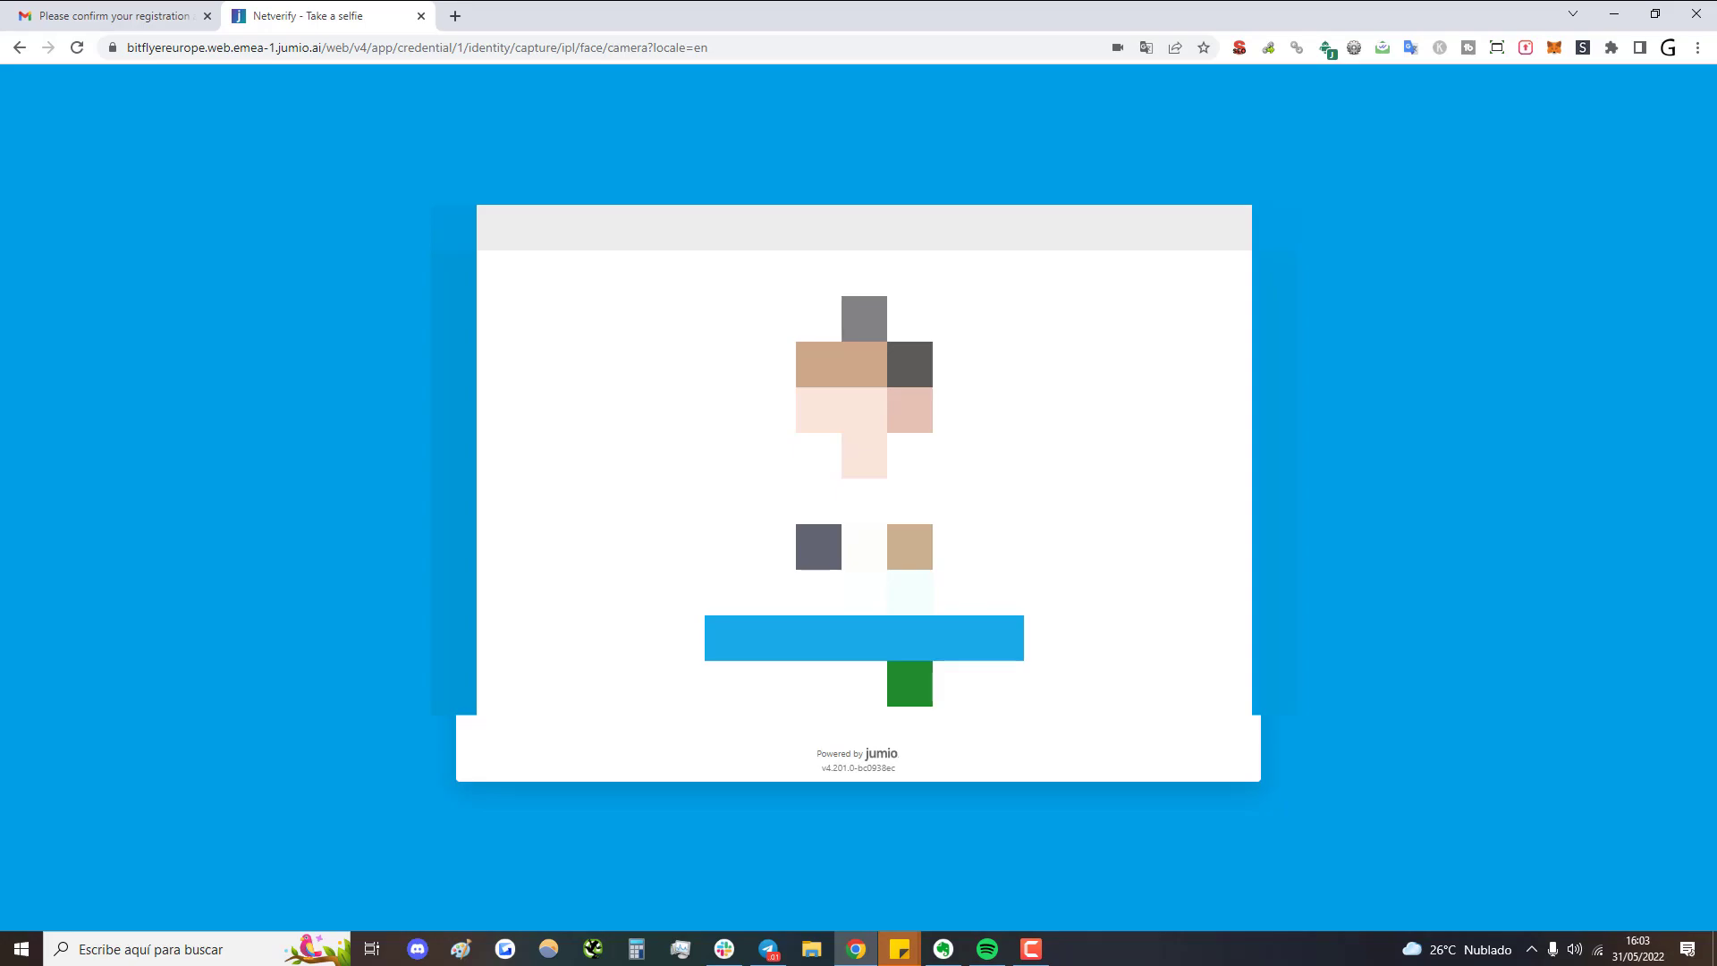
click(864, 637)
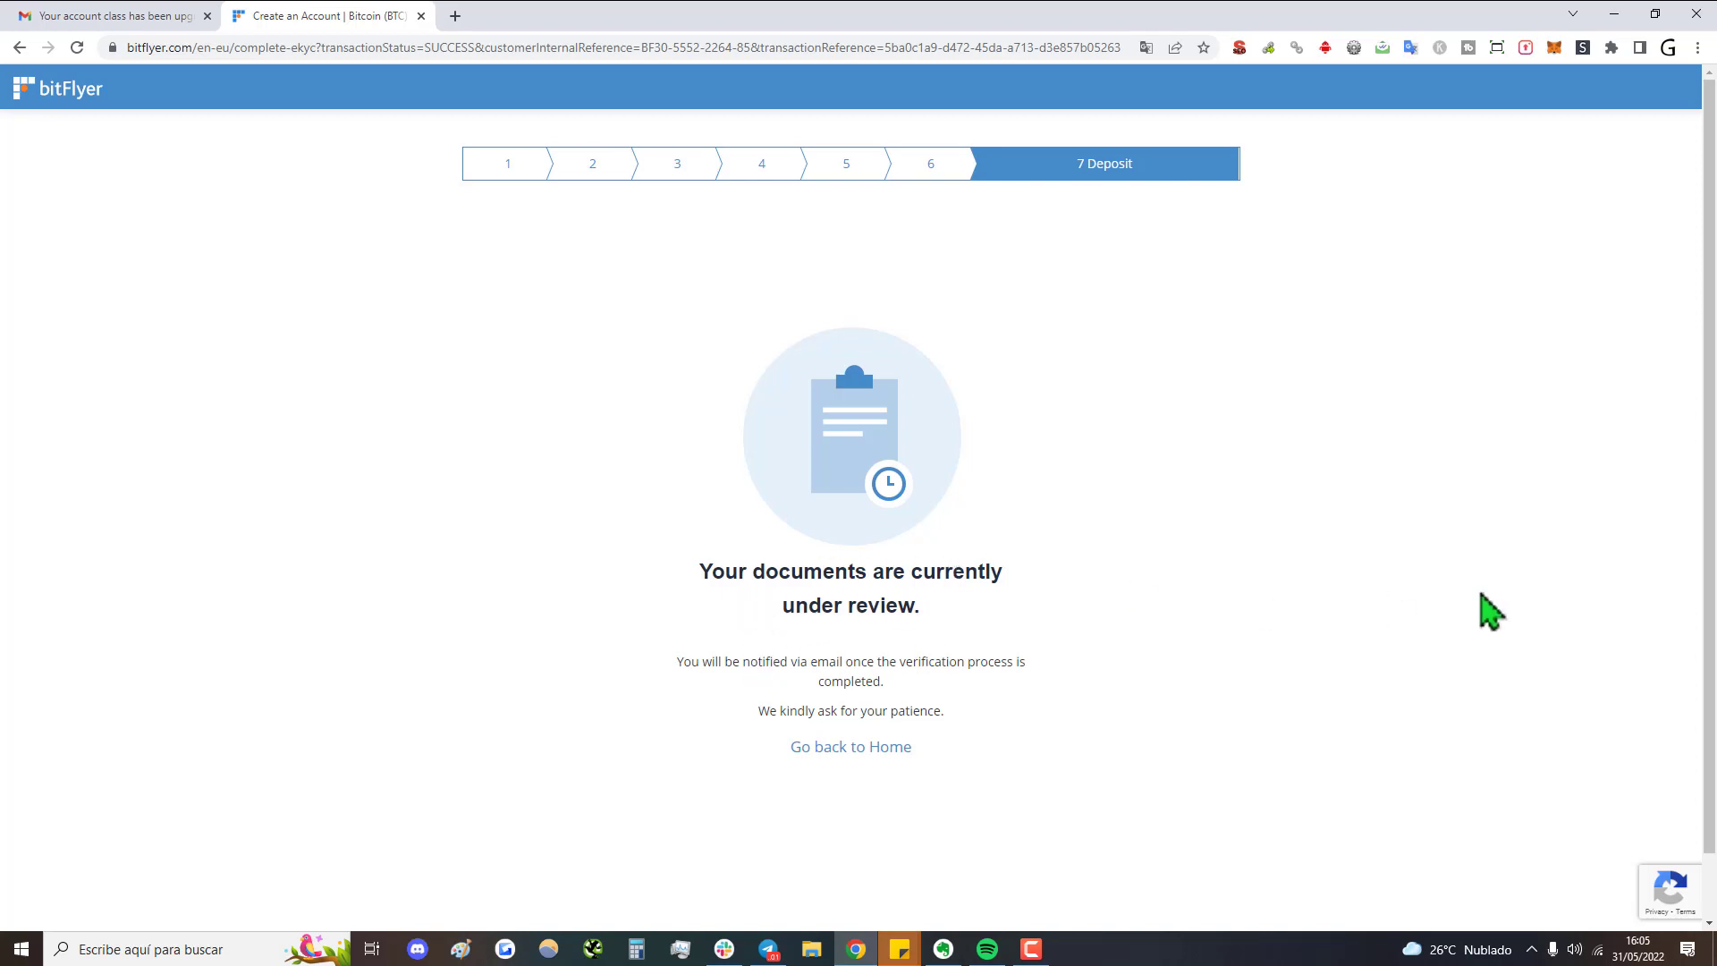
Leave the under-review page for the home dashboard with the Trade Pro account and asset list
click(866, 756)
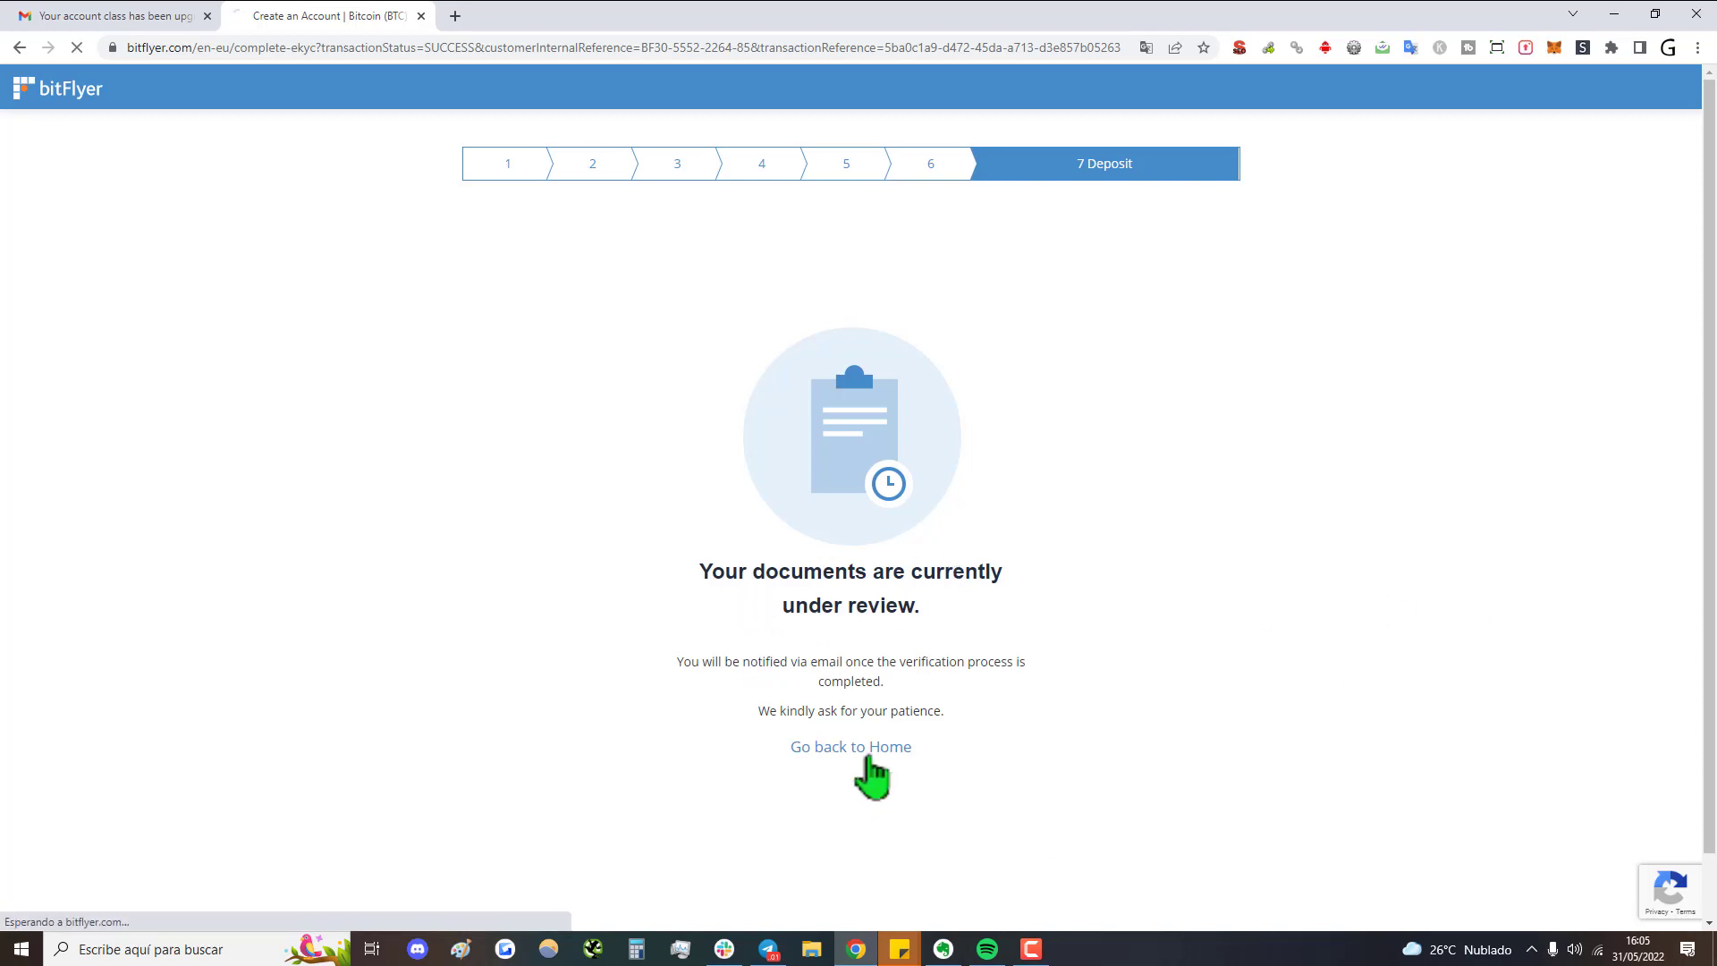